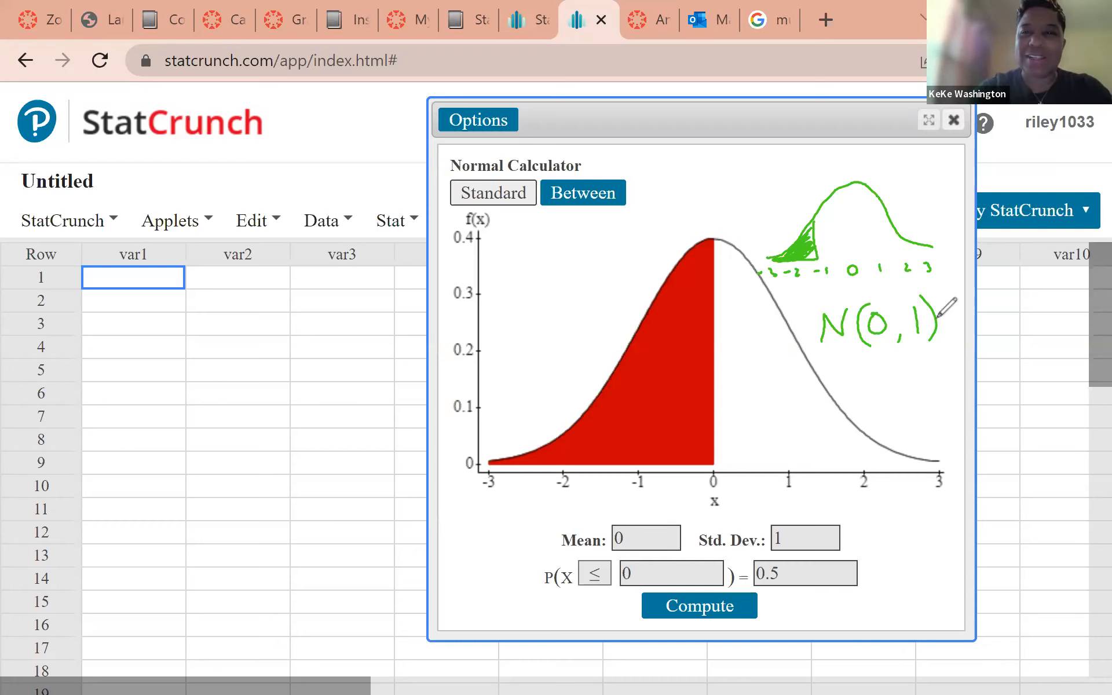
- Close the current Normal calculator and open a new one
left_click(954, 120)
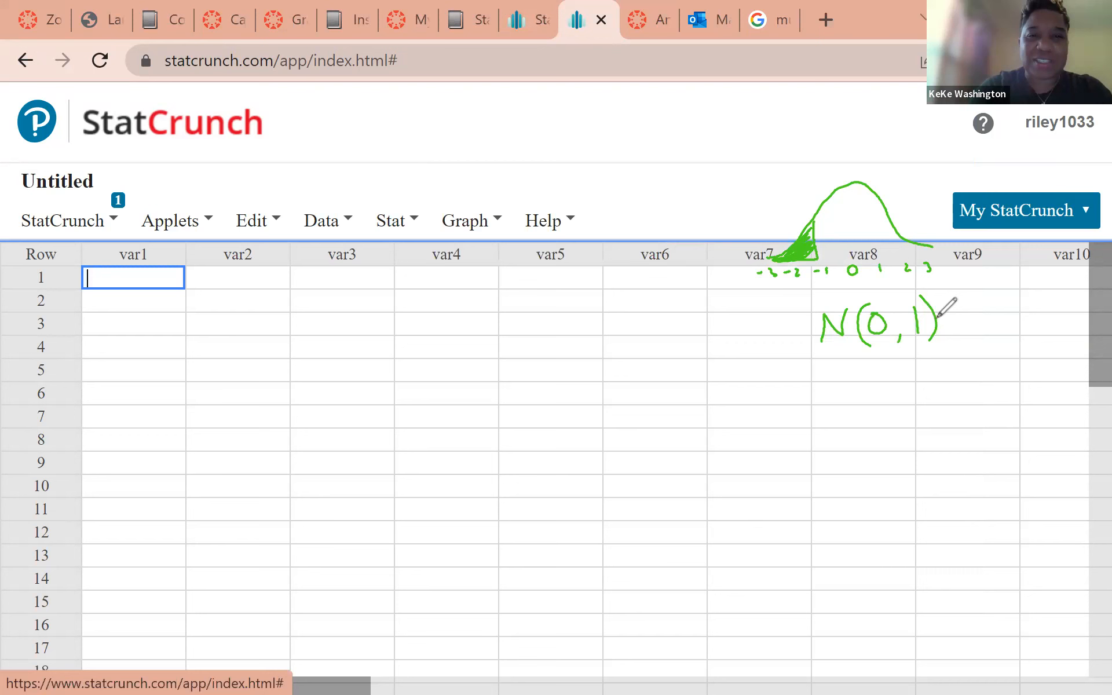
left_click(394, 221)
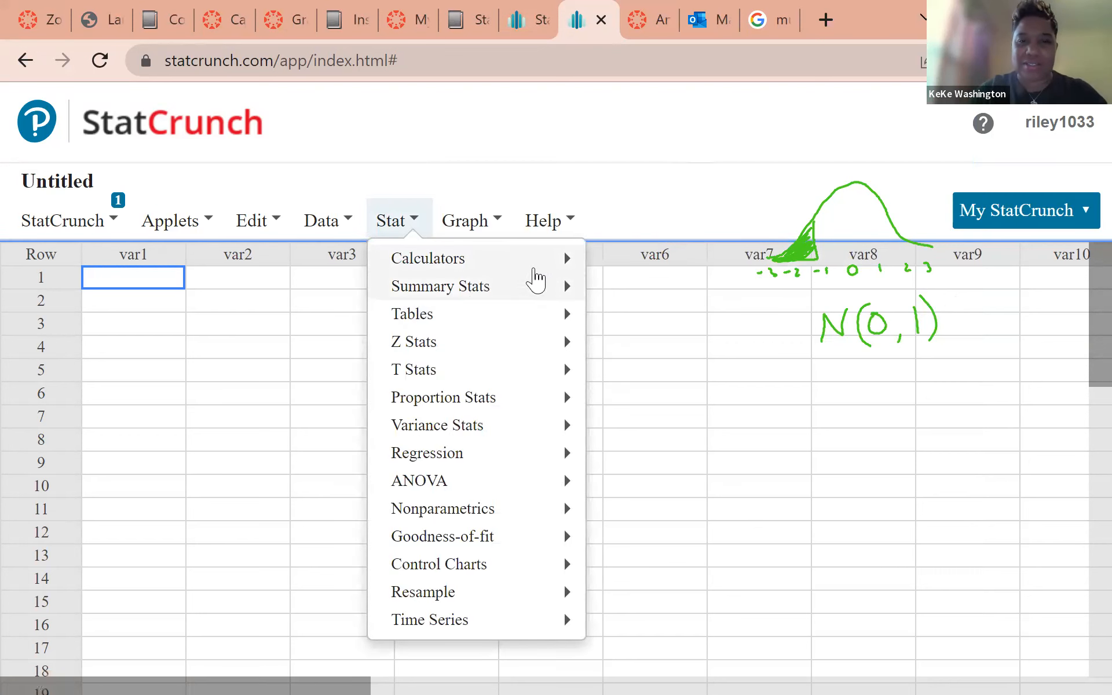
mouse_move(572, 271)
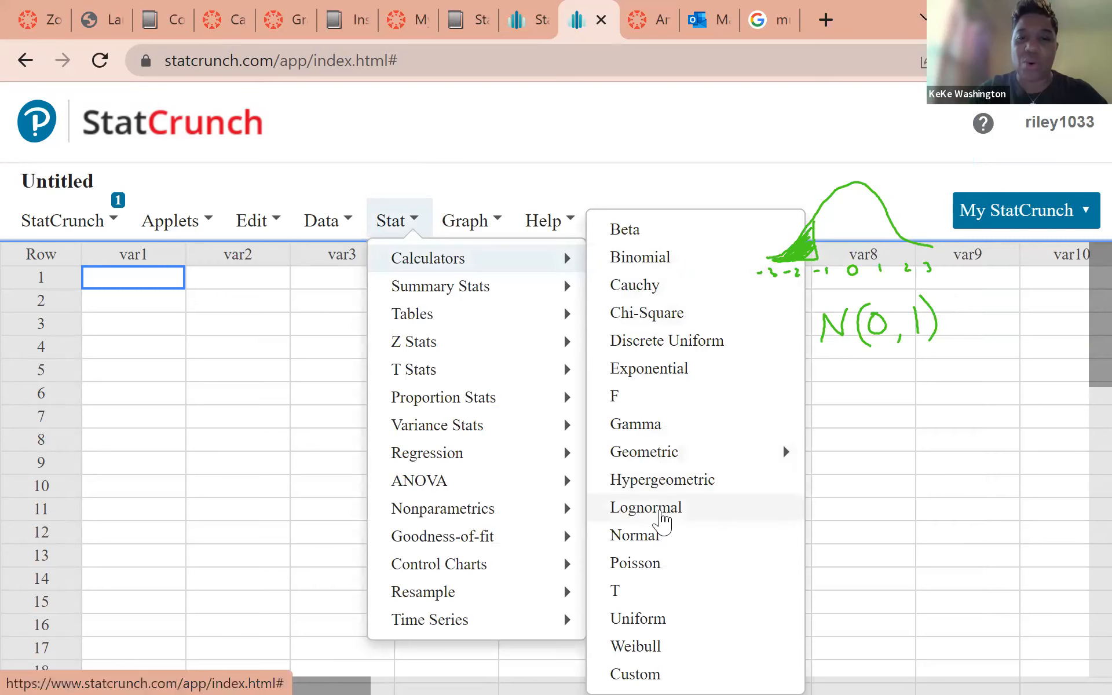
left_click(662, 540)
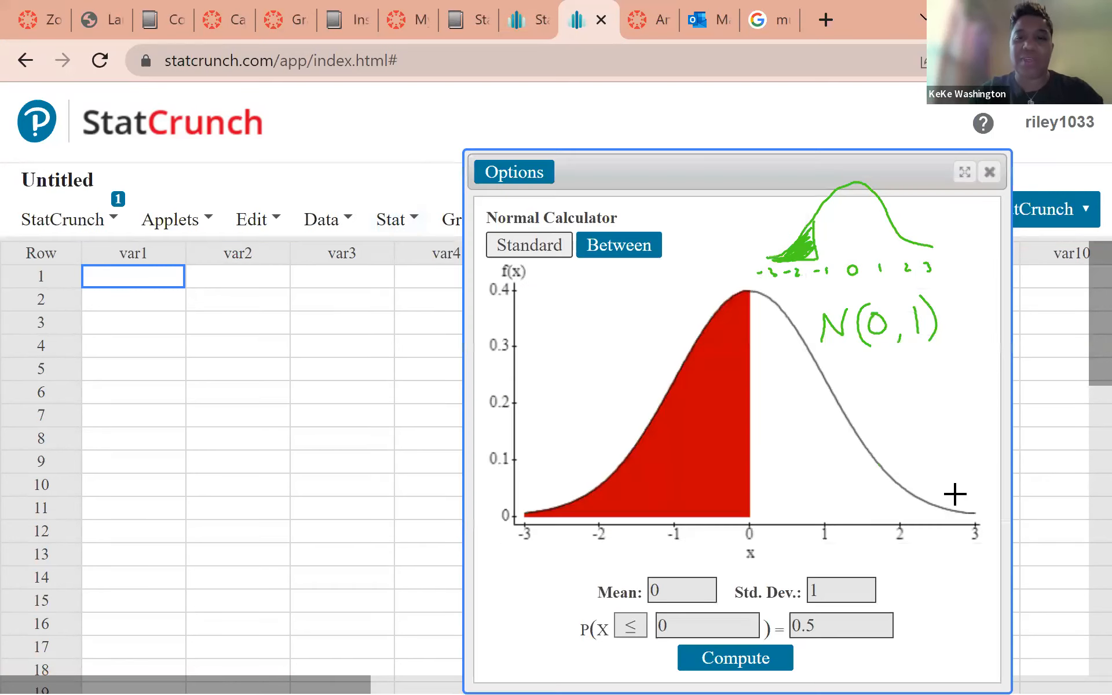
- Compute the probability that X is ≤ -1.2, keeping the mean at 0 and the standard deviation at 1
left_click(682, 590)
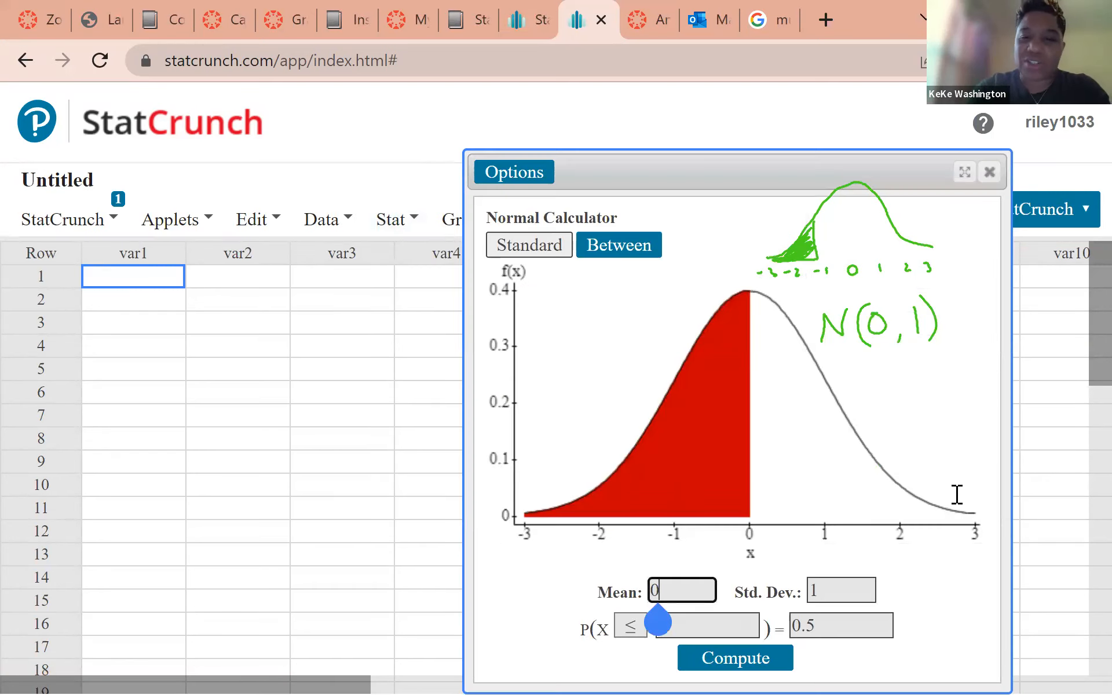
left_click(816, 590)
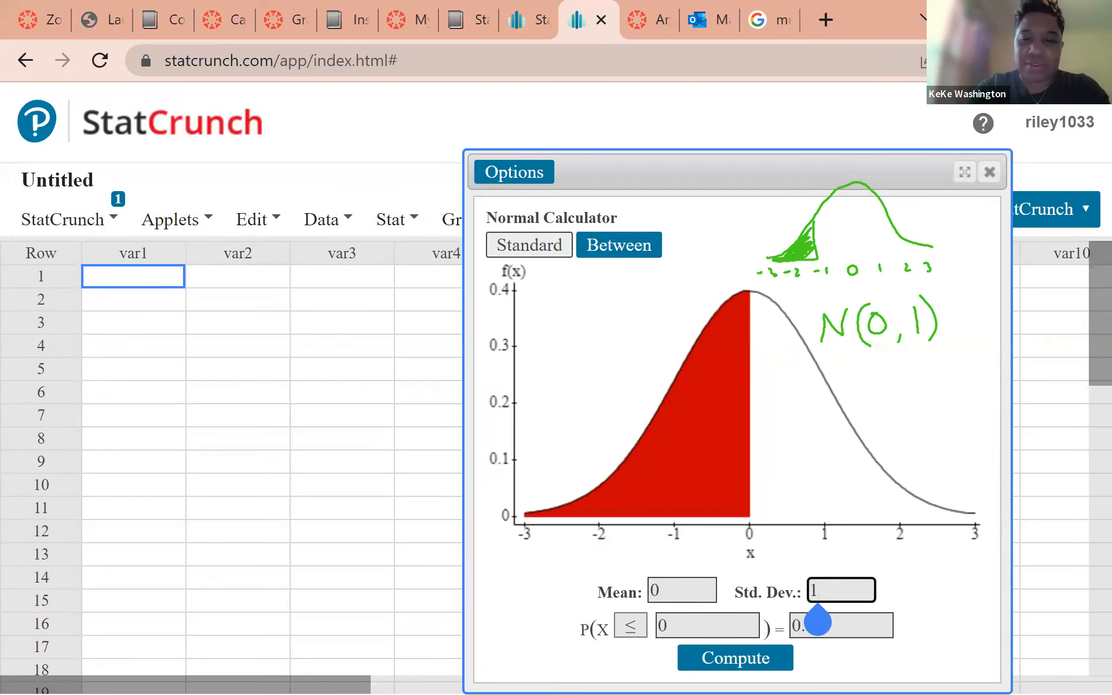
left_click(659, 590)
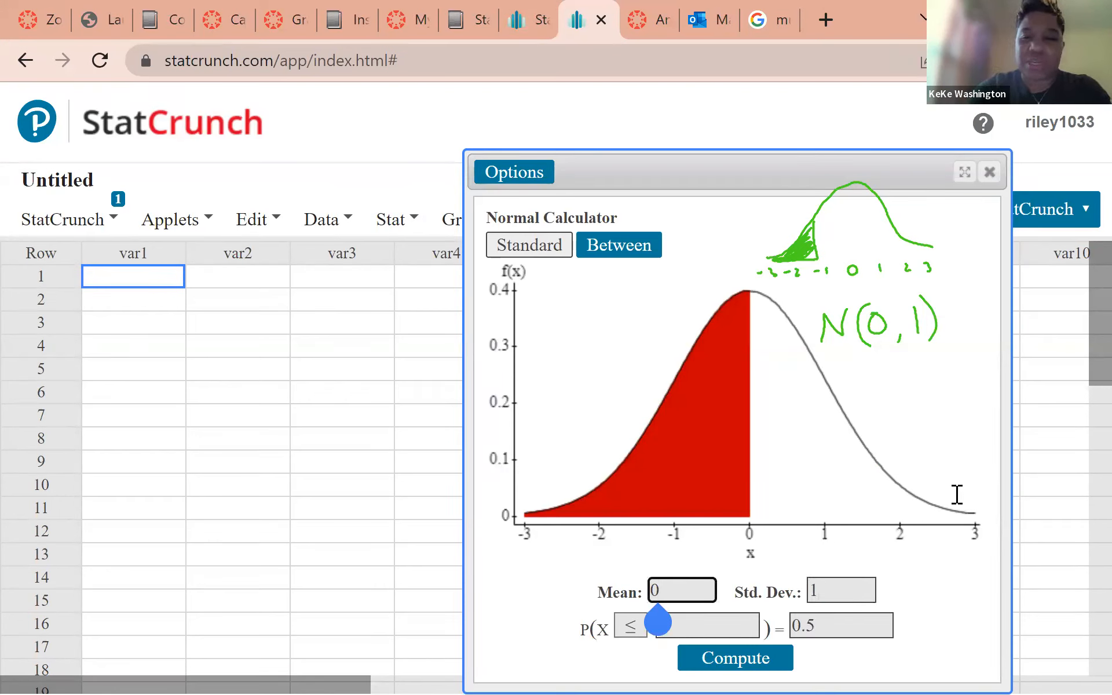
left_click(817, 590)
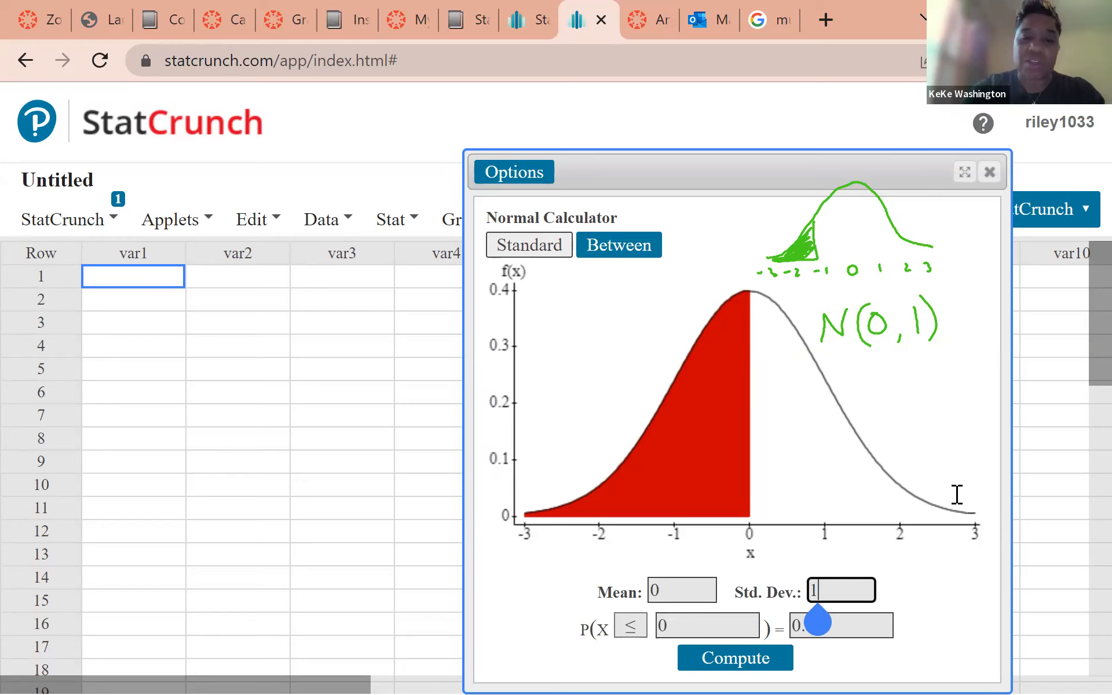
left_click(956, 494)
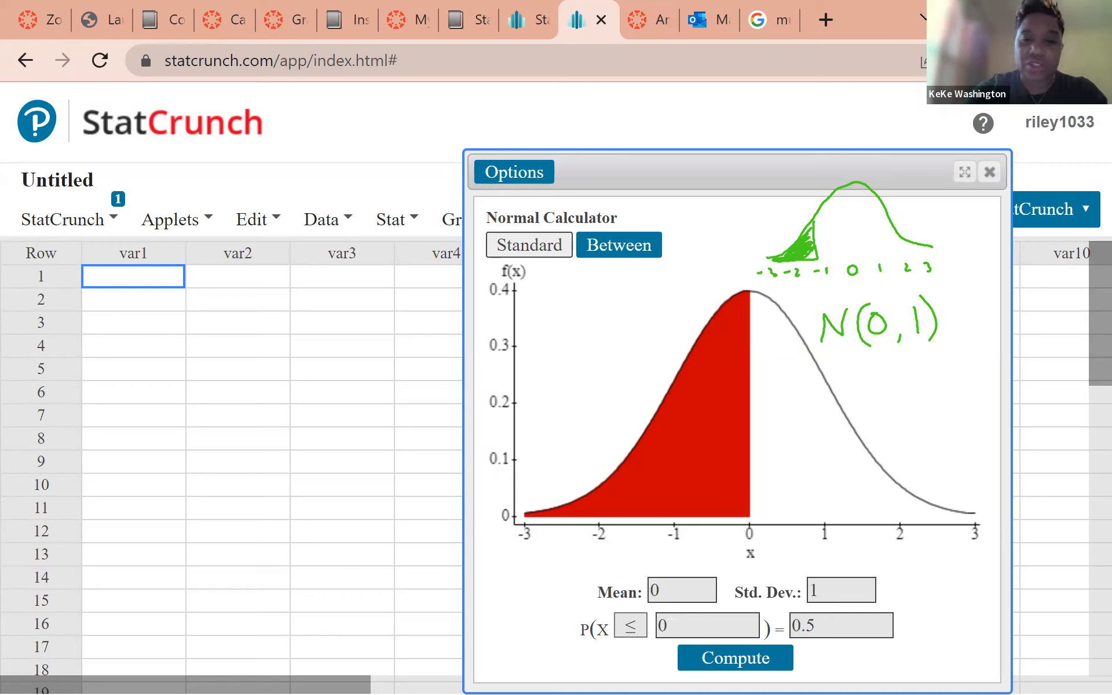
left_click(631, 625)
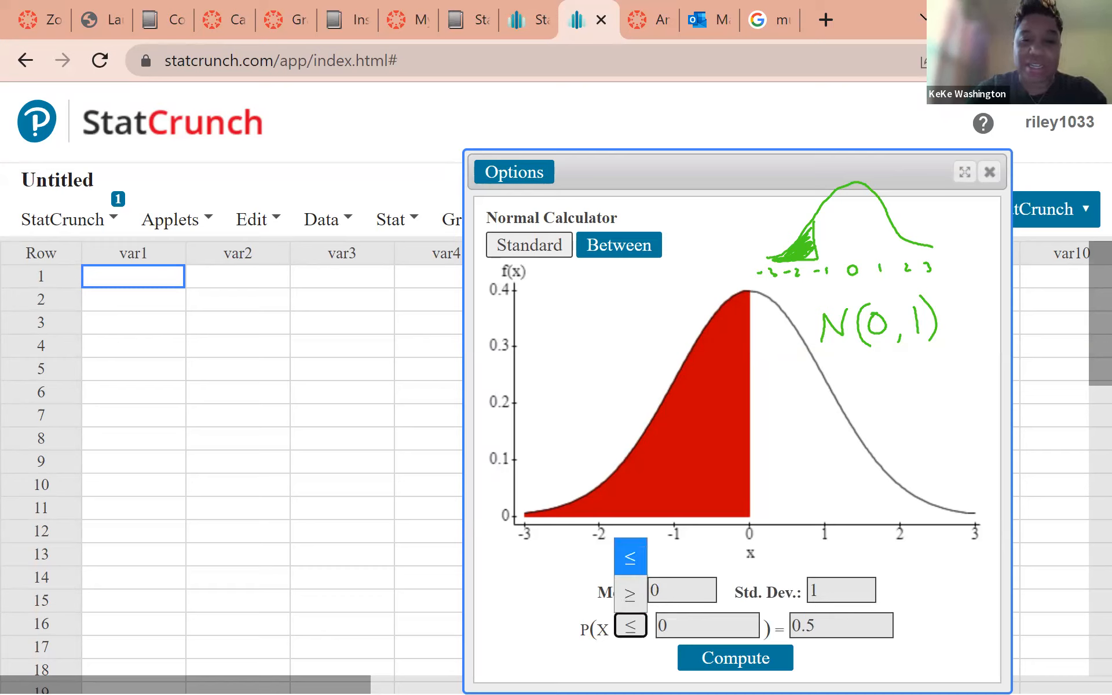
left_click(630, 557)
left_click(695, 625)
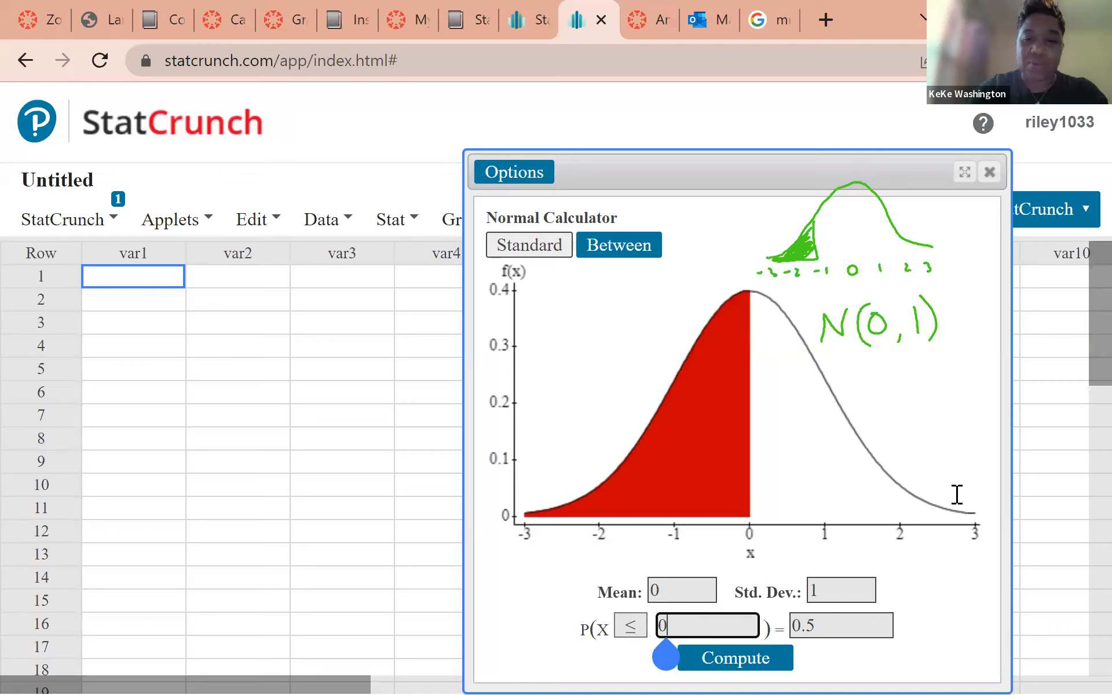
key("BackSpace")
type("-")
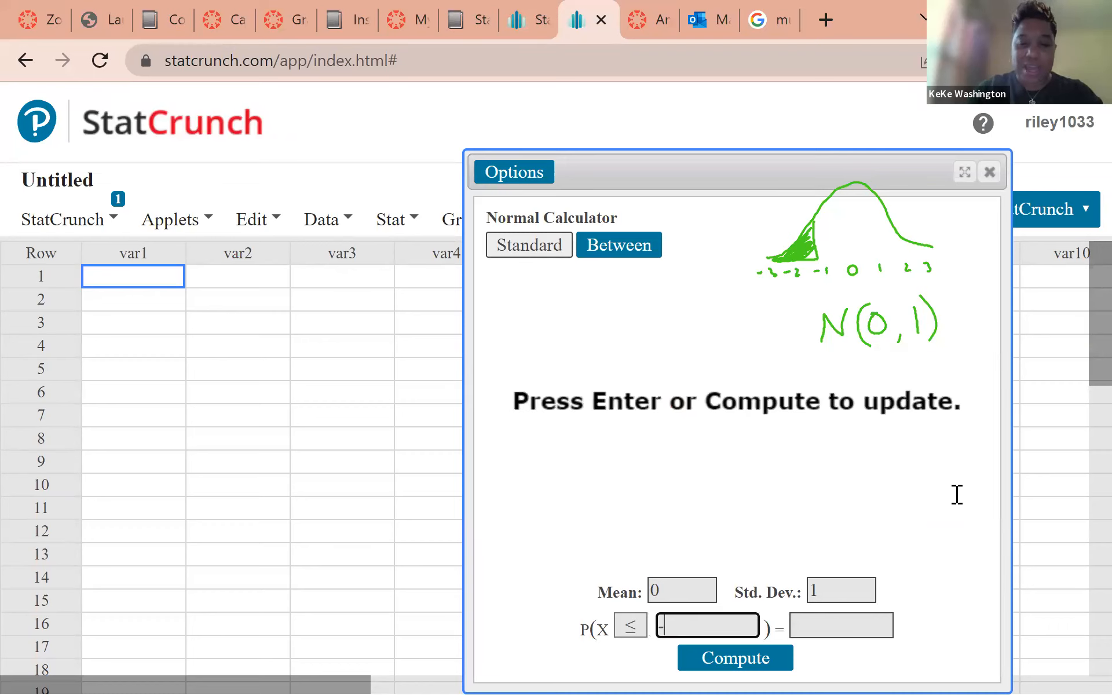
type("1.2")
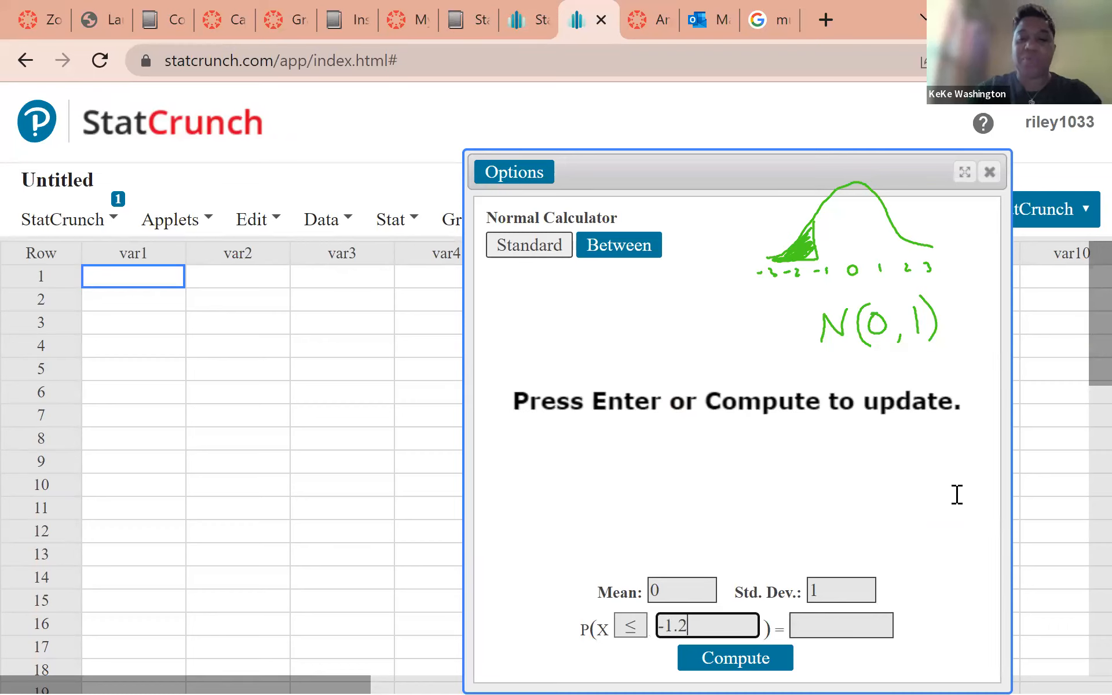
key("Return")
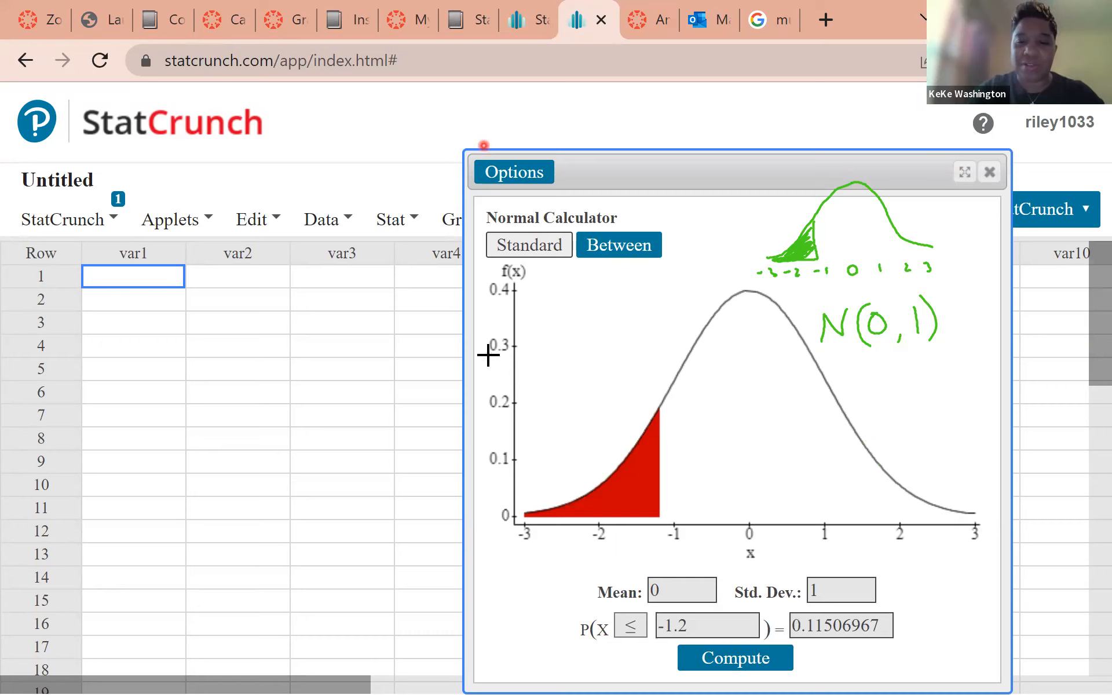
- Annotate the computed probability with its percentage form, 11.506967, and the rounded value 11.51%
left_click_drag(794, 629, 911, 660)
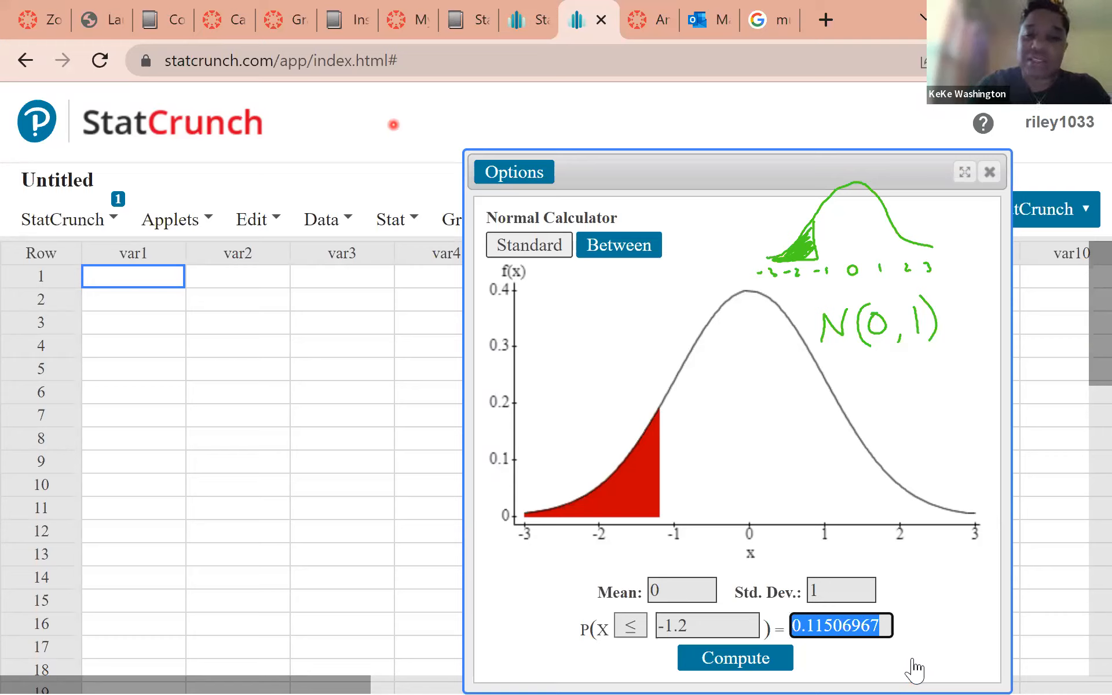
left_click(863, 618)
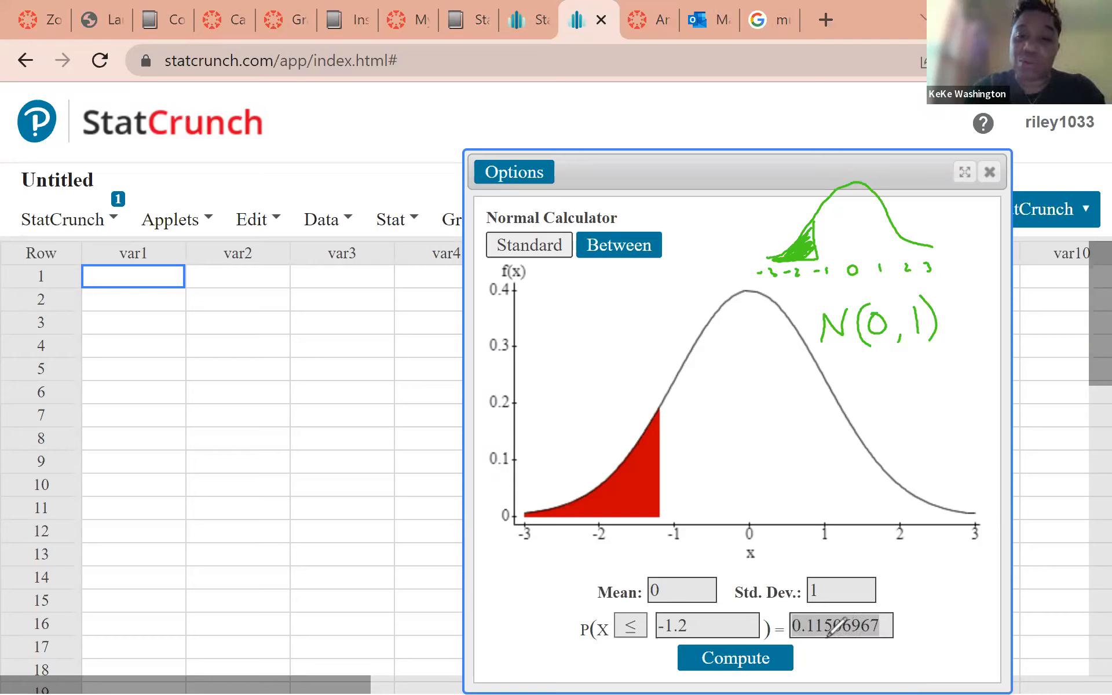
mouse_move(804, 639)
left_mouse_down()
mouse_move(826, 638)
mouse_move(848, 664)
mouse_move(888, 662)
mouse_move(914, 637)
mouse_move(943, 653)
mouse_move(972, 635)
left_mouse_up()
left_click(873, 661)
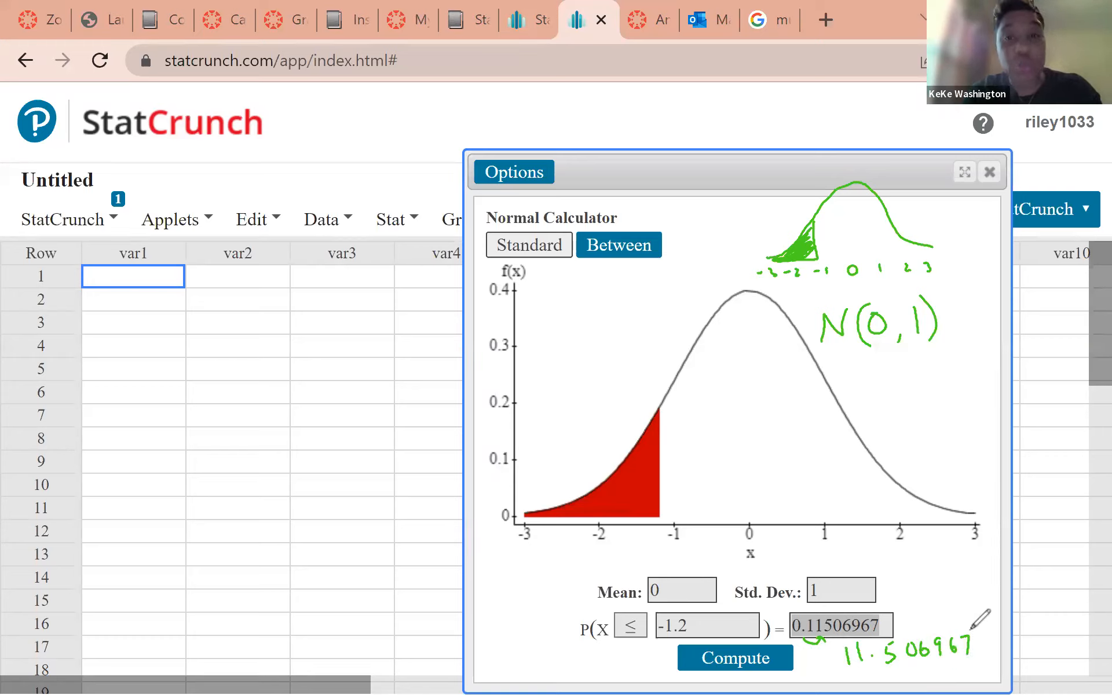
mouse_move(907, 670)
left_mouse_down()
mouse_move(905, 683)
mouse_move(980, 676)
left_mouse_up()
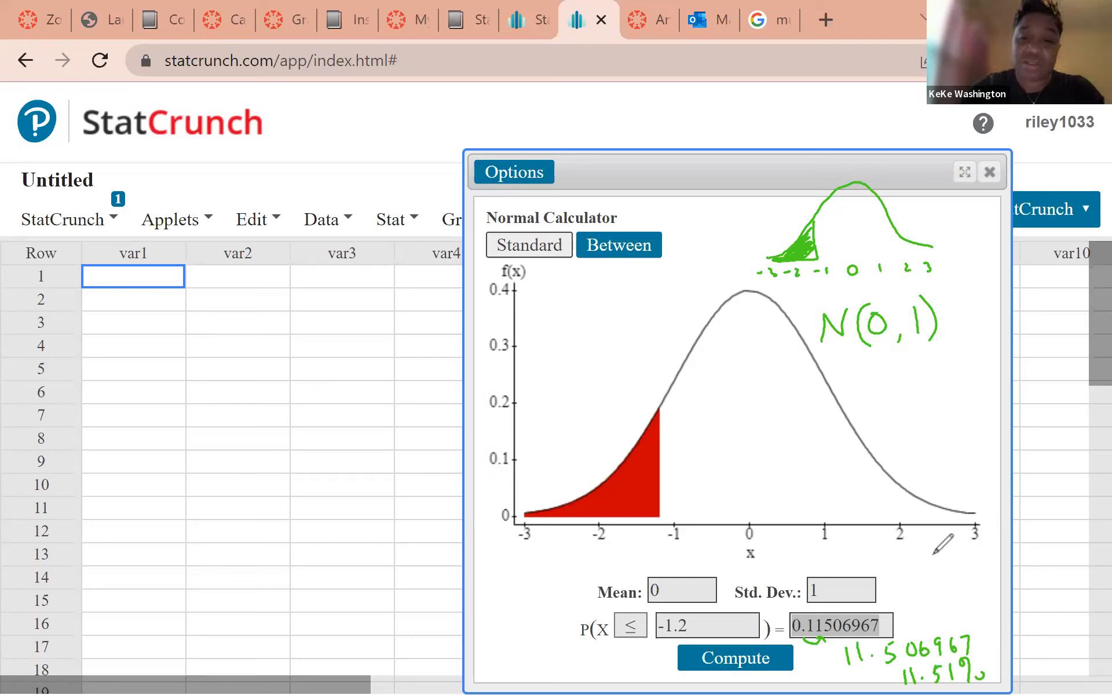
left_click_drag(927, 572, 931, 571)
mouse_move(938, 556)
left_mouse_down()
mouse_move(941, 567)
mouse_move(962, 562)
left_mouse_up()
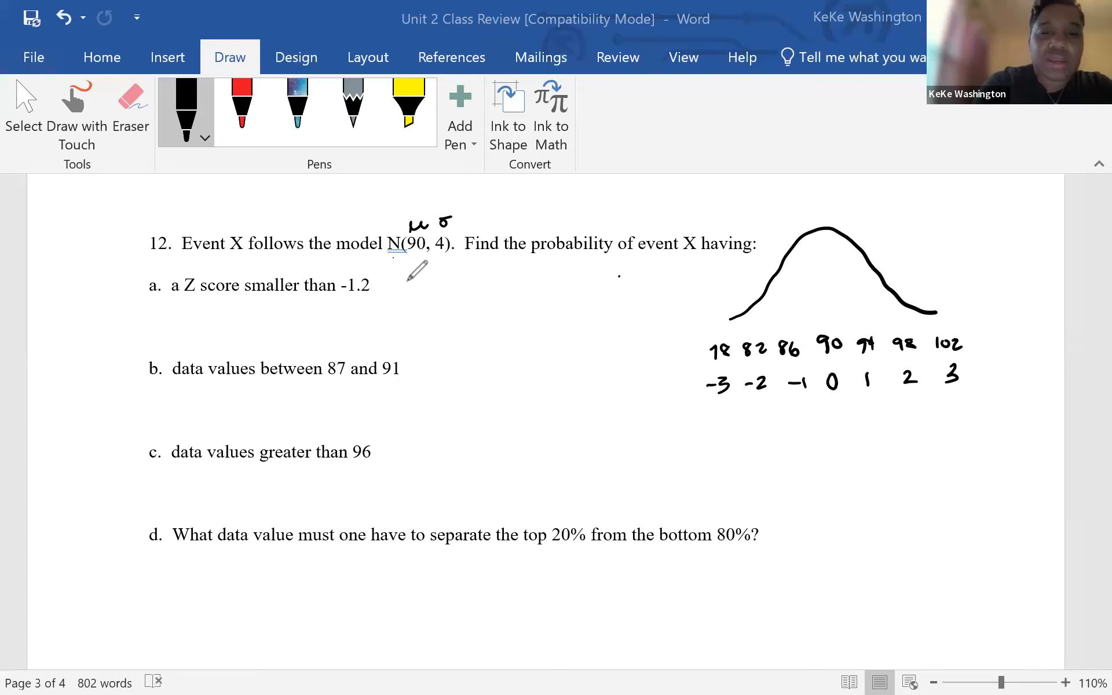
- In the Word class review document, handwrite 11.51% as the answer to question 12a
left_click_drag(407, 276, 406, 289)
mouse_move(413, 274)
left_mouse_down()
mouse_move(413, 288)
mouse_move(486, 287)
left_mouse_up()
left_click(428, 285)
left_click(495, 284)
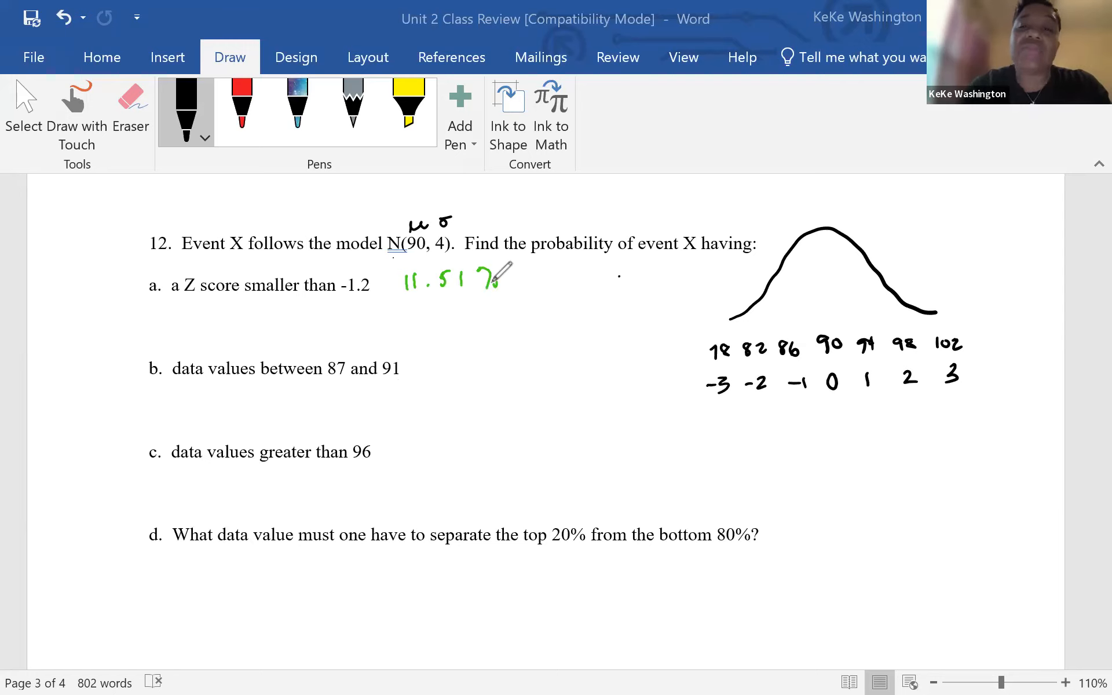
- Label the two rows under the bell curve X and Z, and mark the interval for part b on the curve
left_click_drag(1001, 333, 1010, 346)
mouse_move(1010, 333)
left_mouse_down()
mouse_move(1001, 346)
mouse_move(1020, 380)
left_mouse_up()
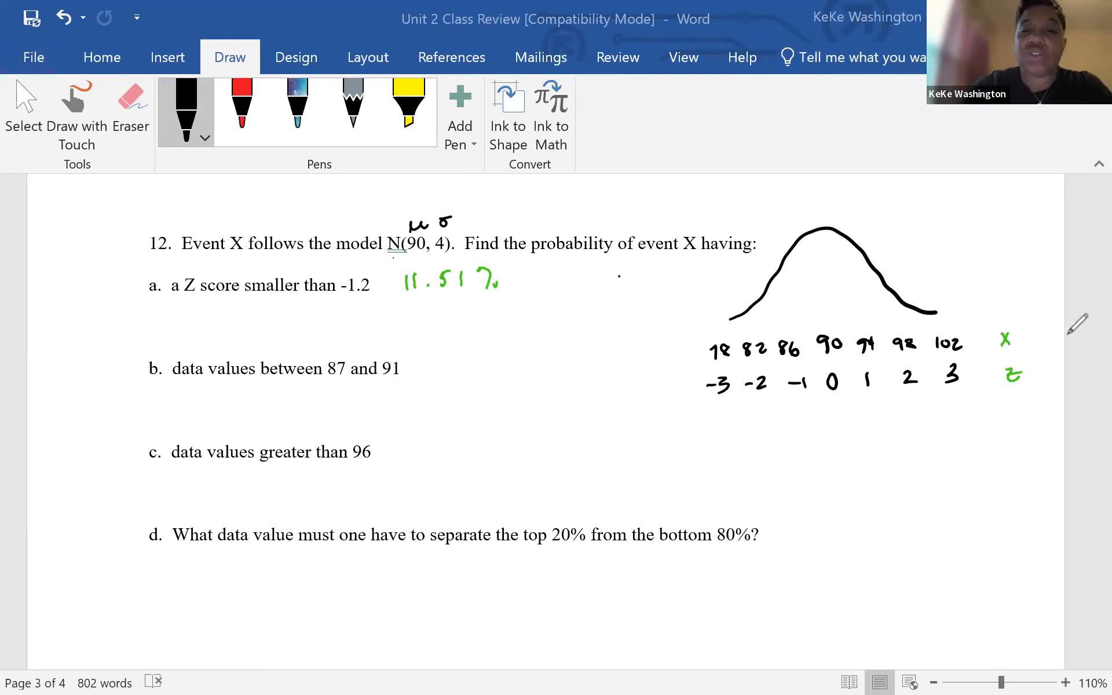
left_click_drag(785, 264, 792, 332)
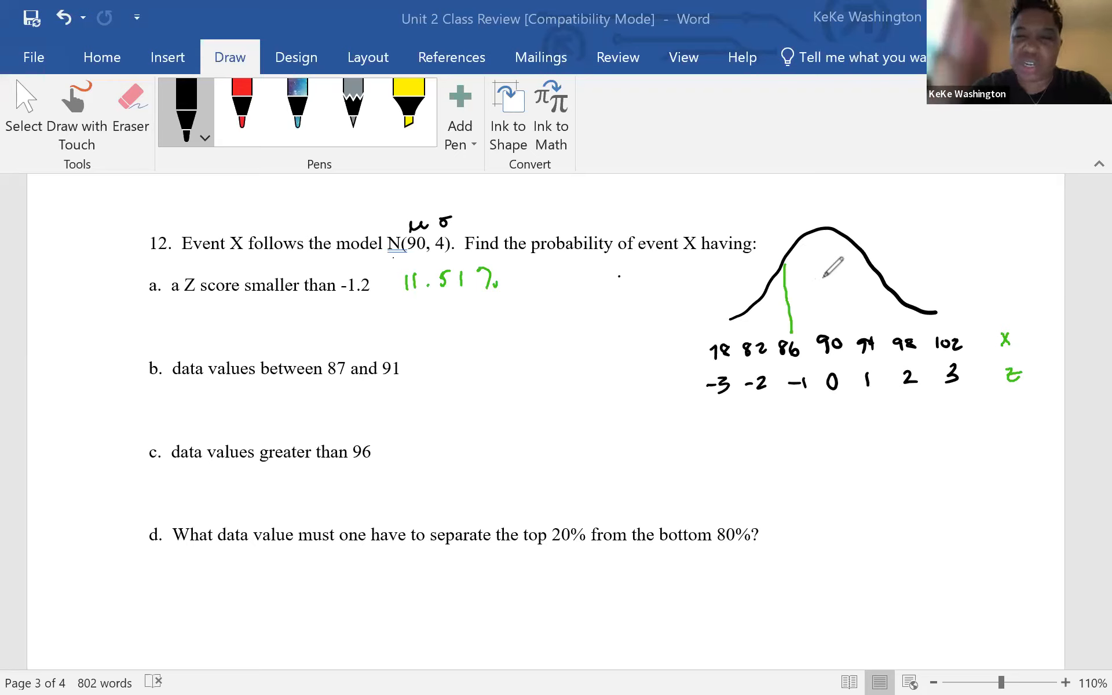
left_click(834, 233)
mouse_move(835, 232)
left_mouse_down()
mouse_move(842, 330)
mouse_move(832, 293)
mouse_move(789, 261)
mouse_move(832, 242)
mouse_move(827, 231)
left_mouse_up()
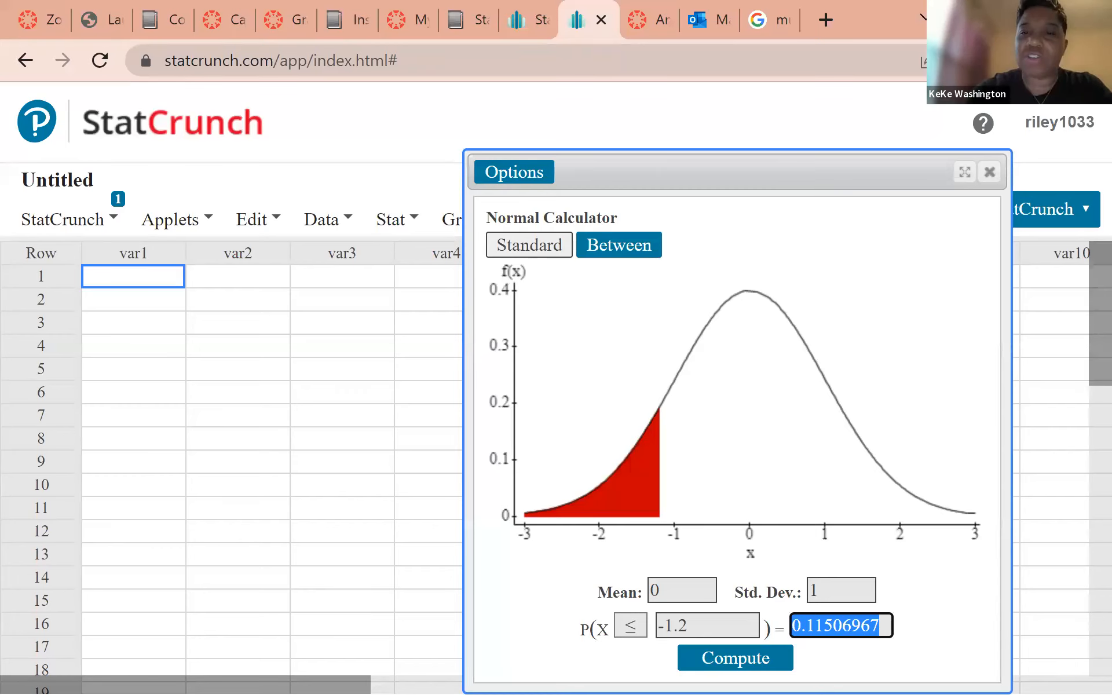
- In StatCrunch, close the finished calculator and open a fresh Normal calculator
left_click(1036, 667)
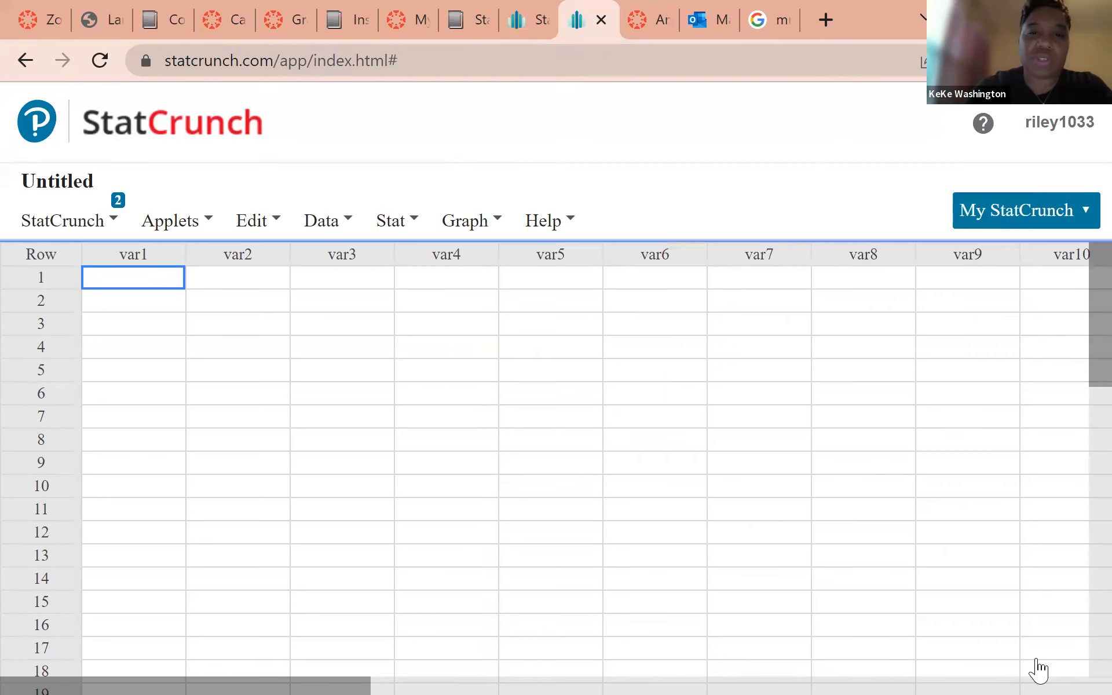
left_click(398, 221)
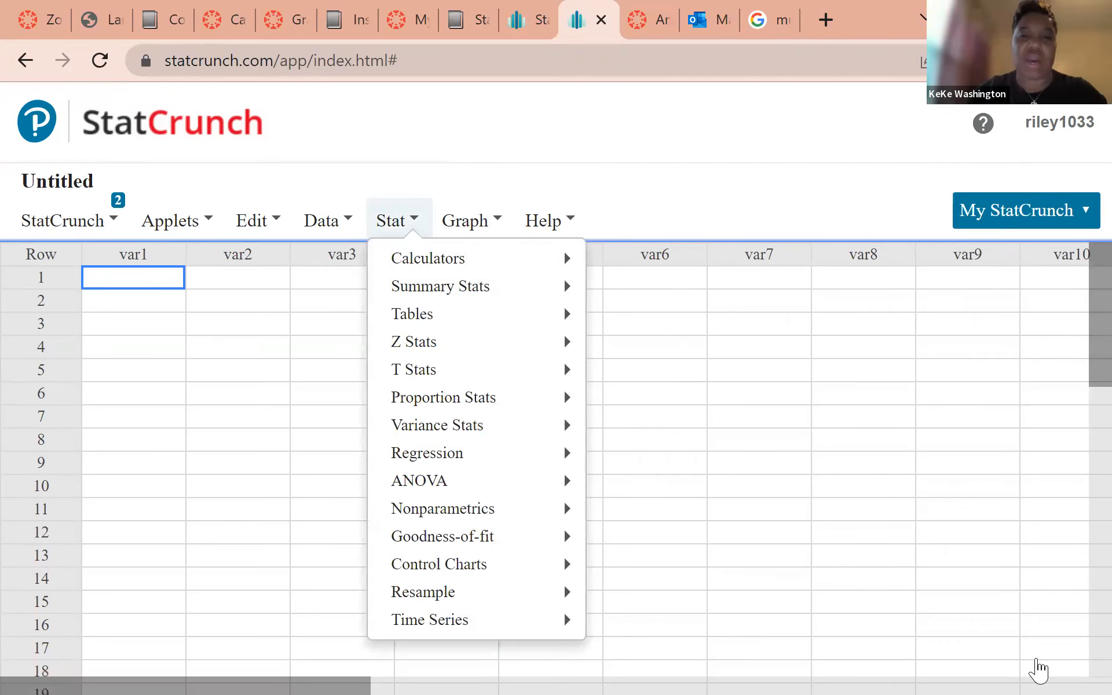
left_click(499, 229)
mouse_move(506, 258)
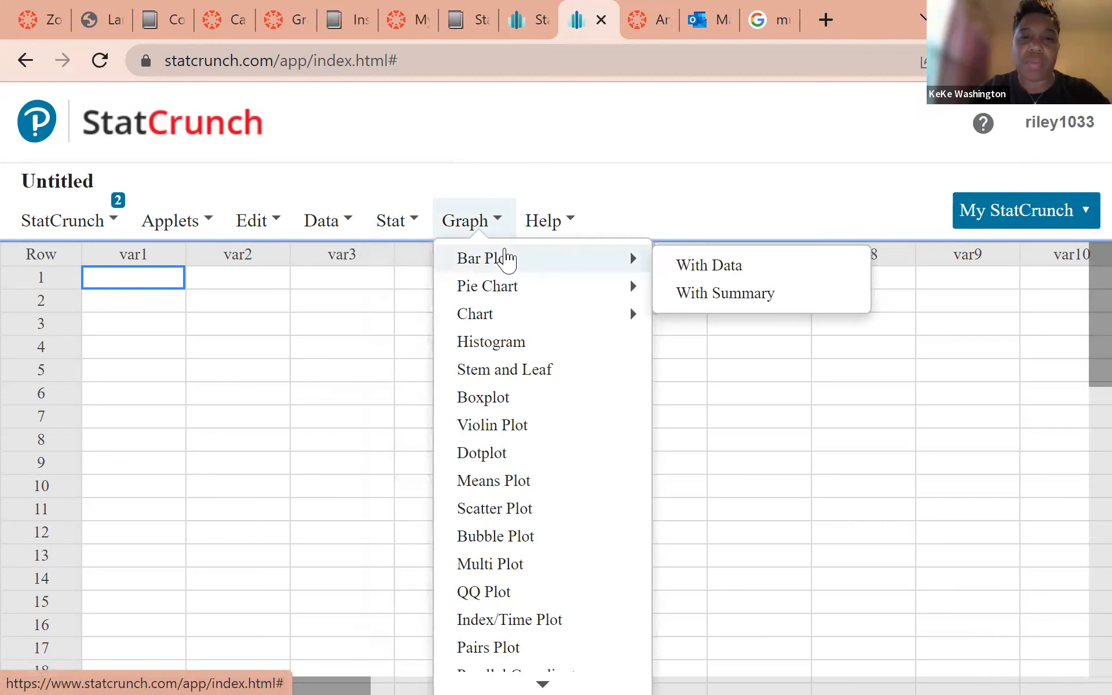
left_click(405, 220)
mouse_move(459, 255)
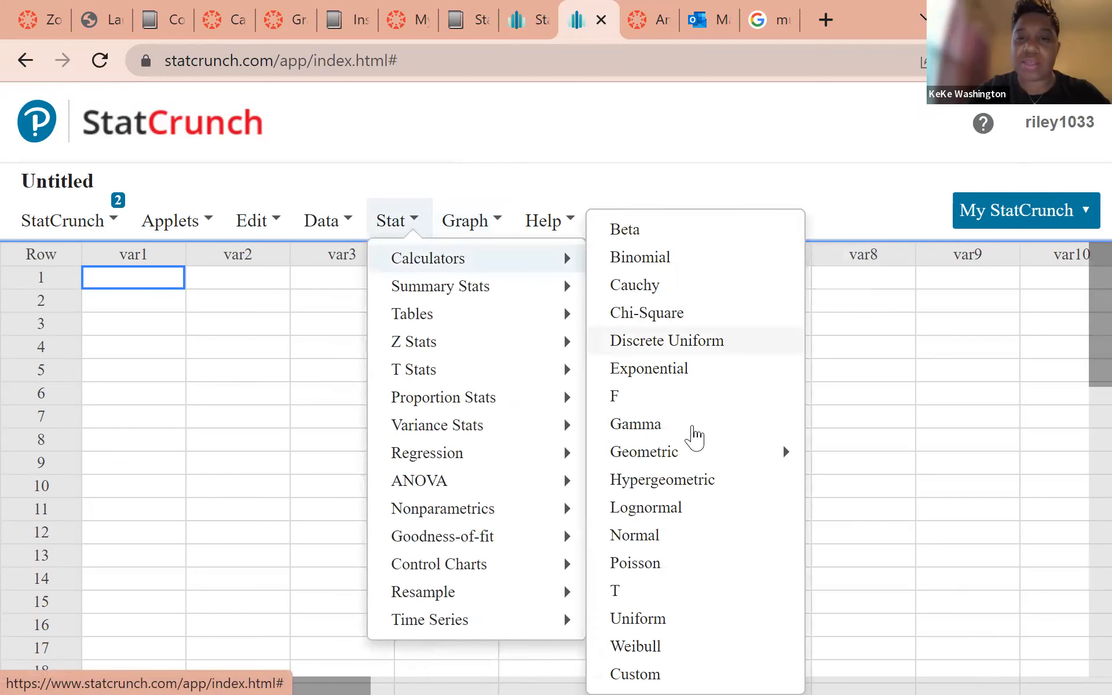
left_click(660, 537)
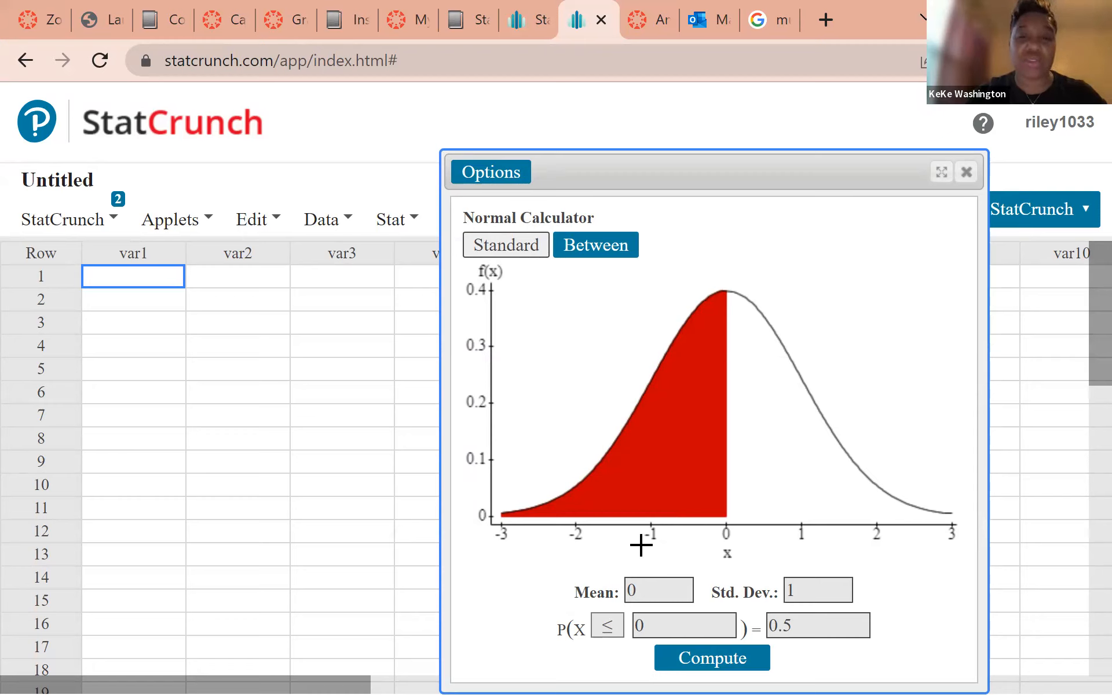
- Set the calculator's mean to 90 and its standard deviation to 4
left_click(642, 591)
key("BackSpace")
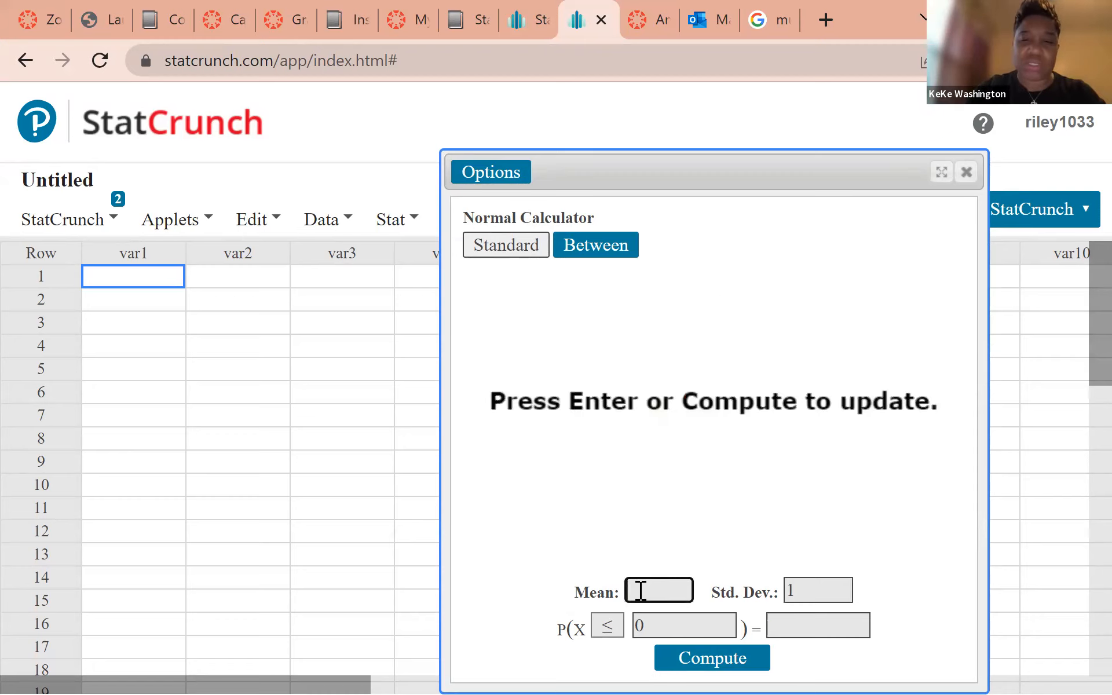
type("90")
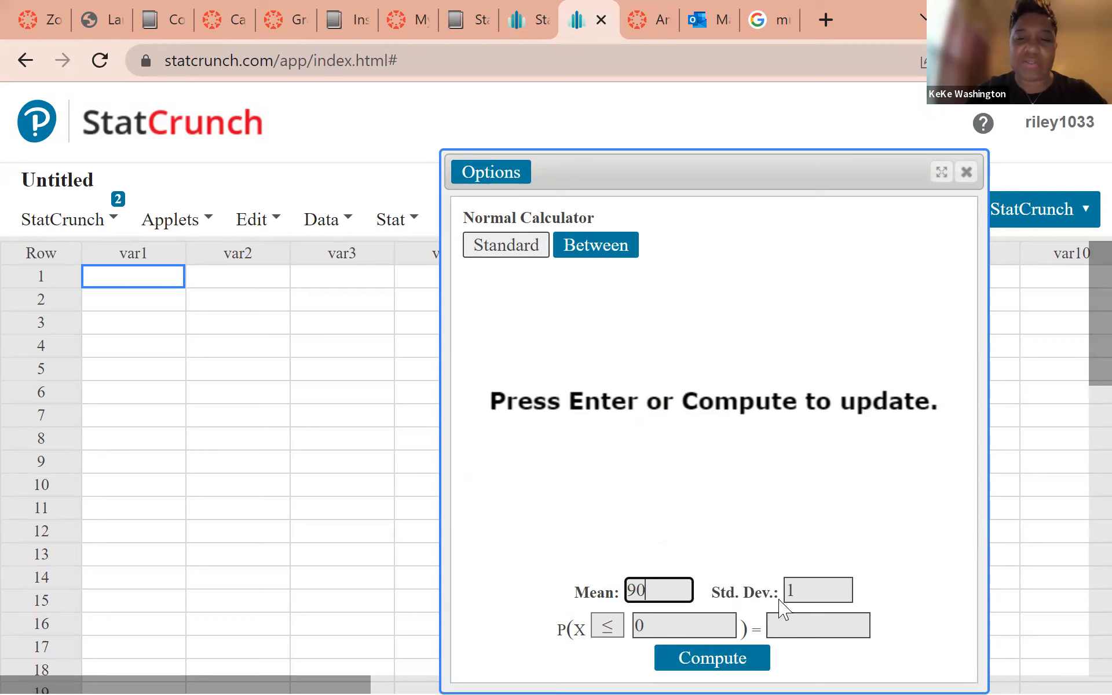
left_click(799, 596)
key("BackSpace")
type("4")
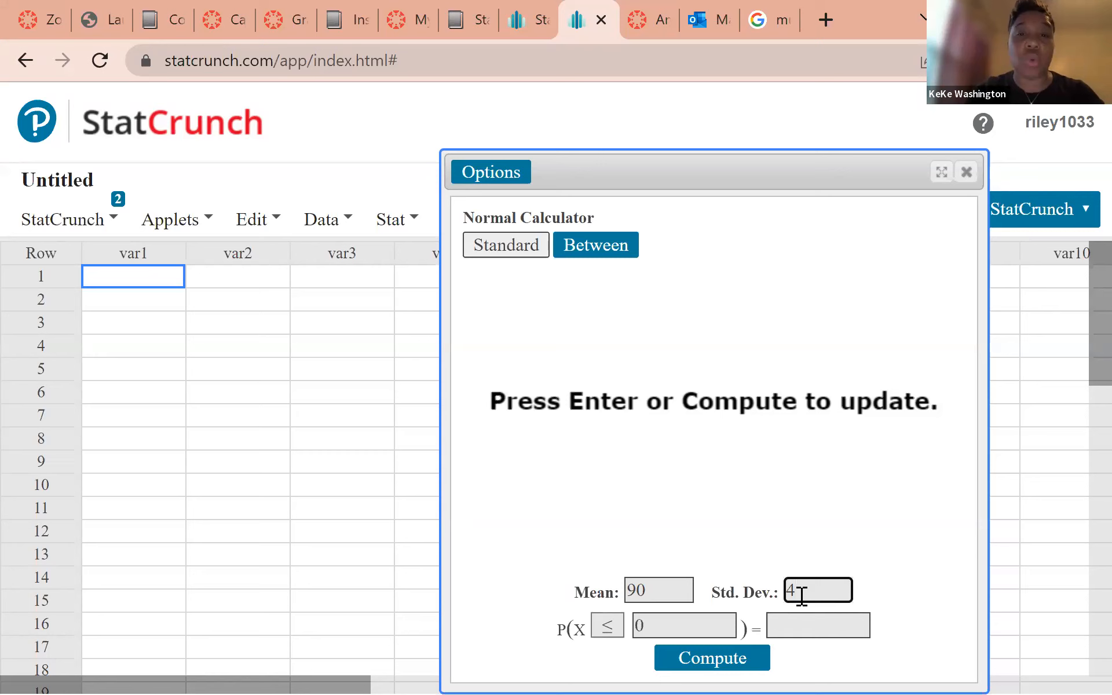
- Compute the between-values probability for X from 87 to 91
left_click(613, 258)
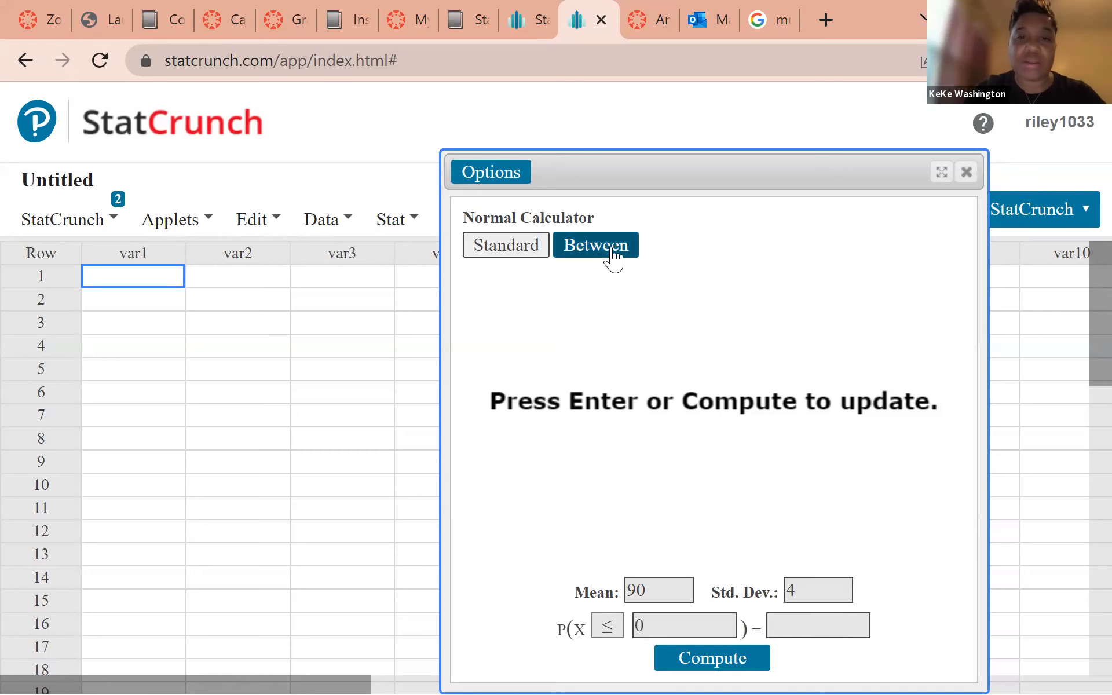
left_click(604, 622)
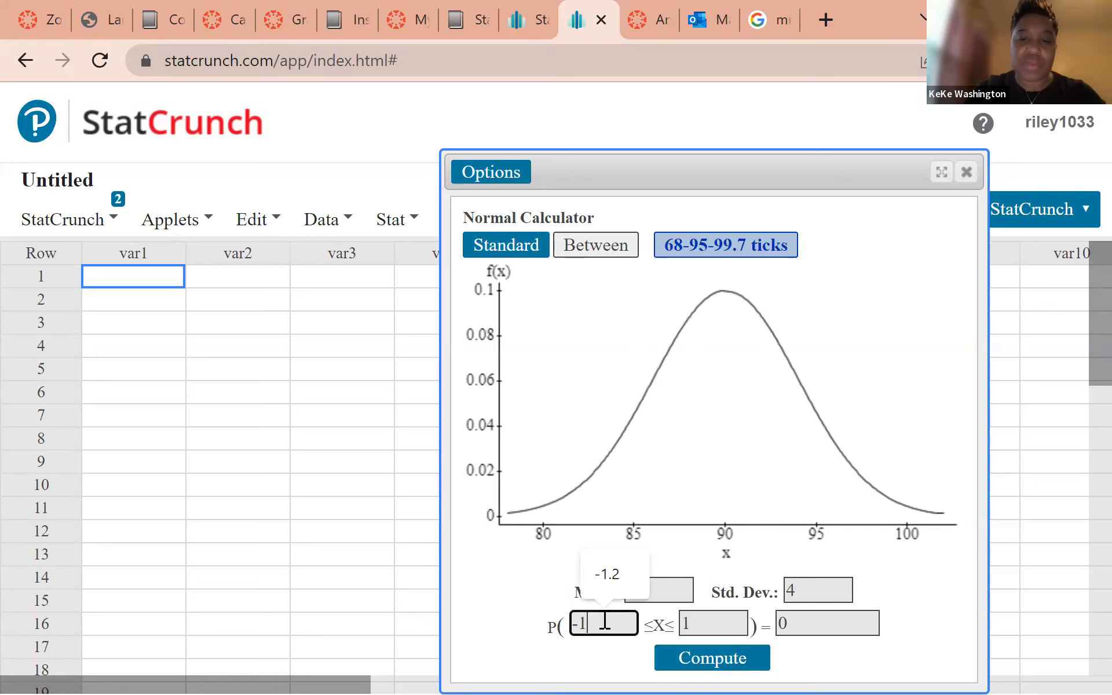
key("BackSpace")
key("BackSpace")
type("87")
left_click(701, 624)
key("BackSpace")
type("91")
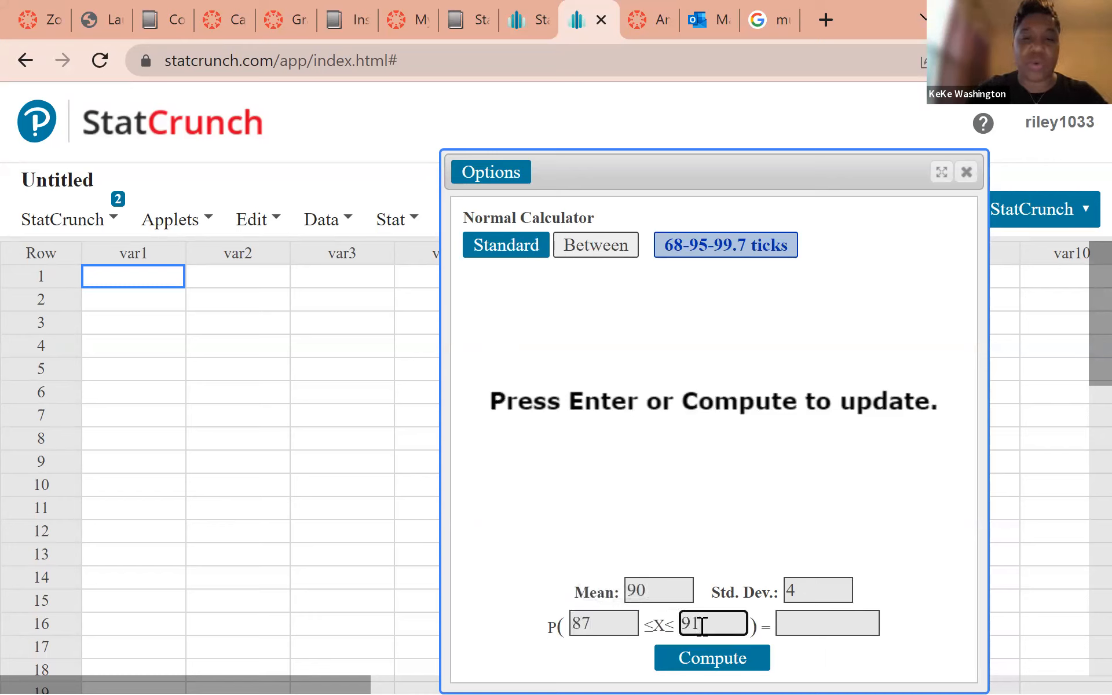
left_click(713, 663)
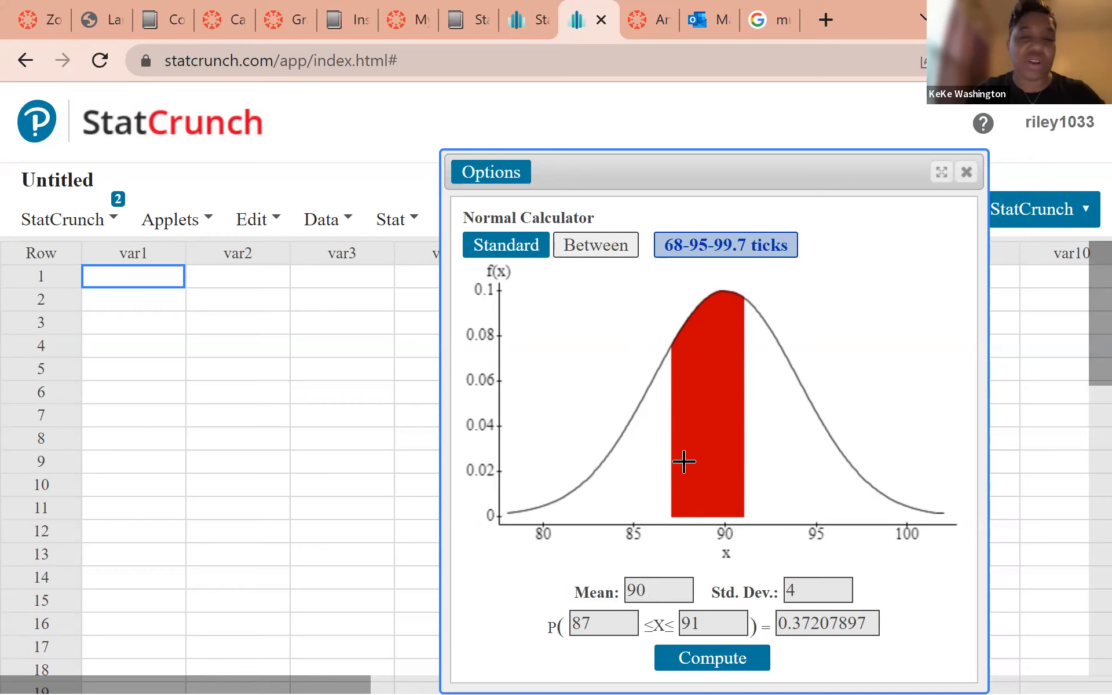
- In Word, highlight the part c text and shade the bell curve's upper tail for data values greater than 96
left_click_drag(785, 622, 872, 623)
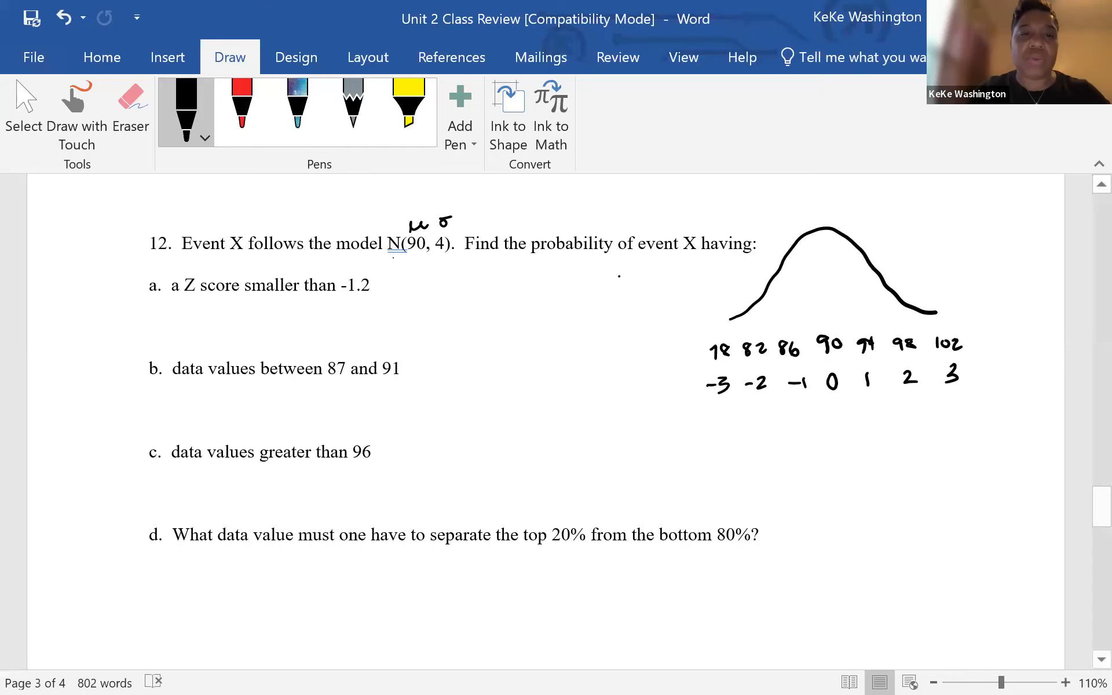
left_click_drag(182, 244, 458, 260)
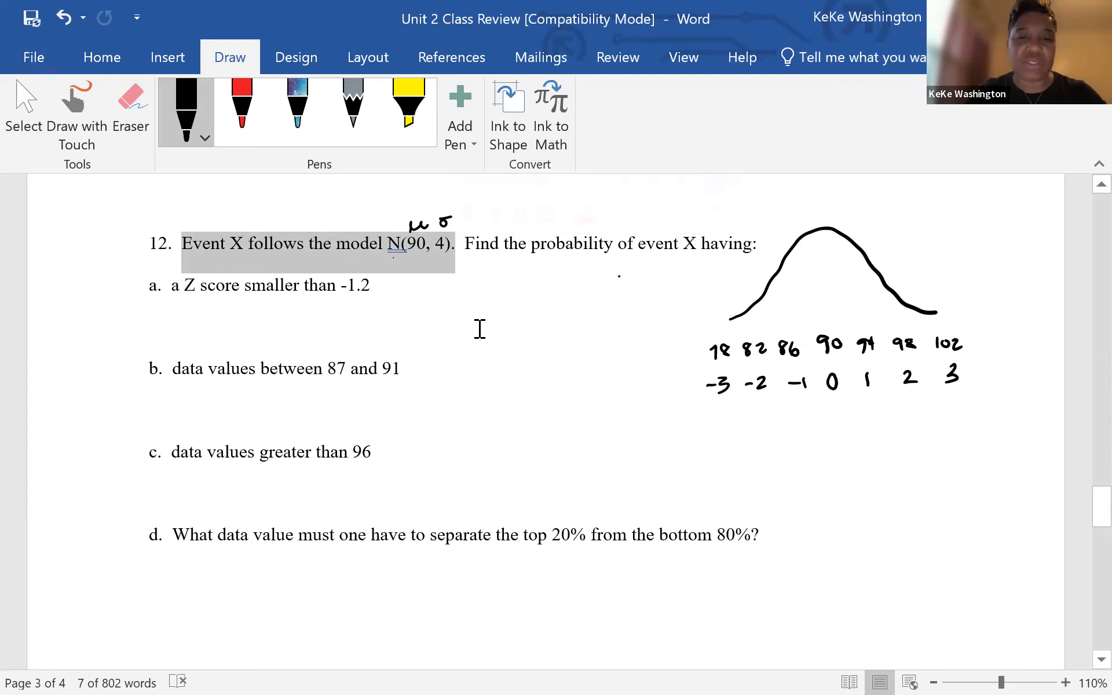
left_click_drag(174, 453, 382, 447)
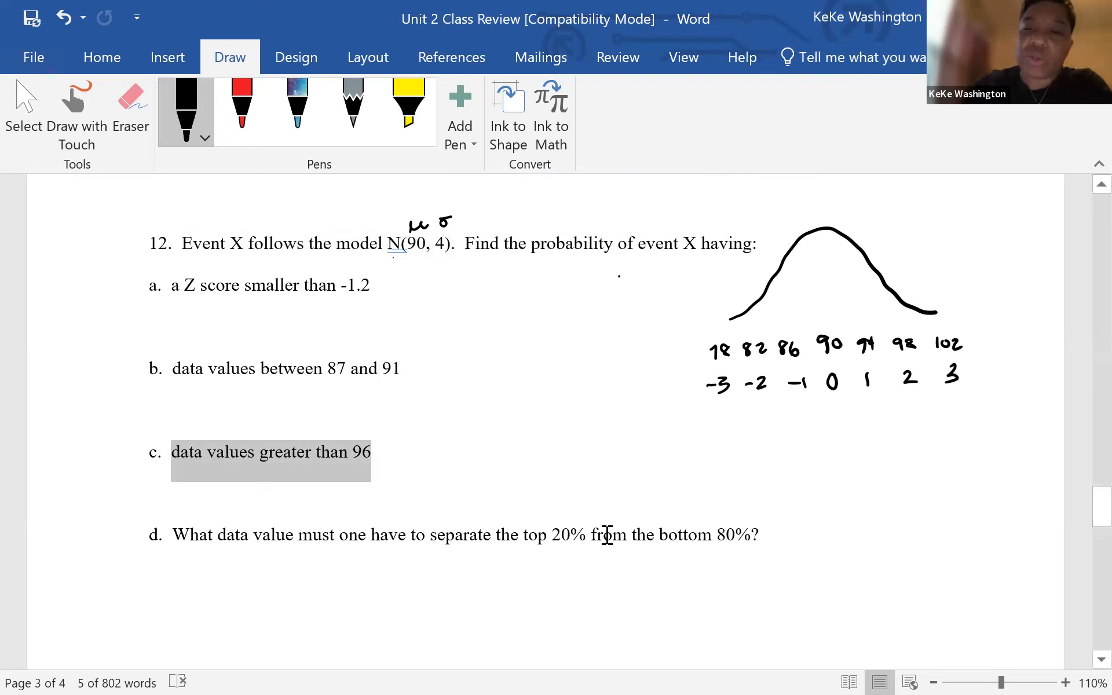
mouse_move(871, 272)
left_mouse_down()
mouse_move(886, 324)
mouse_move(944, 322)
mouse_move(880, 317)
mouse_move(873, 278)
mouse_move(904, 318)
left_mouse_up()
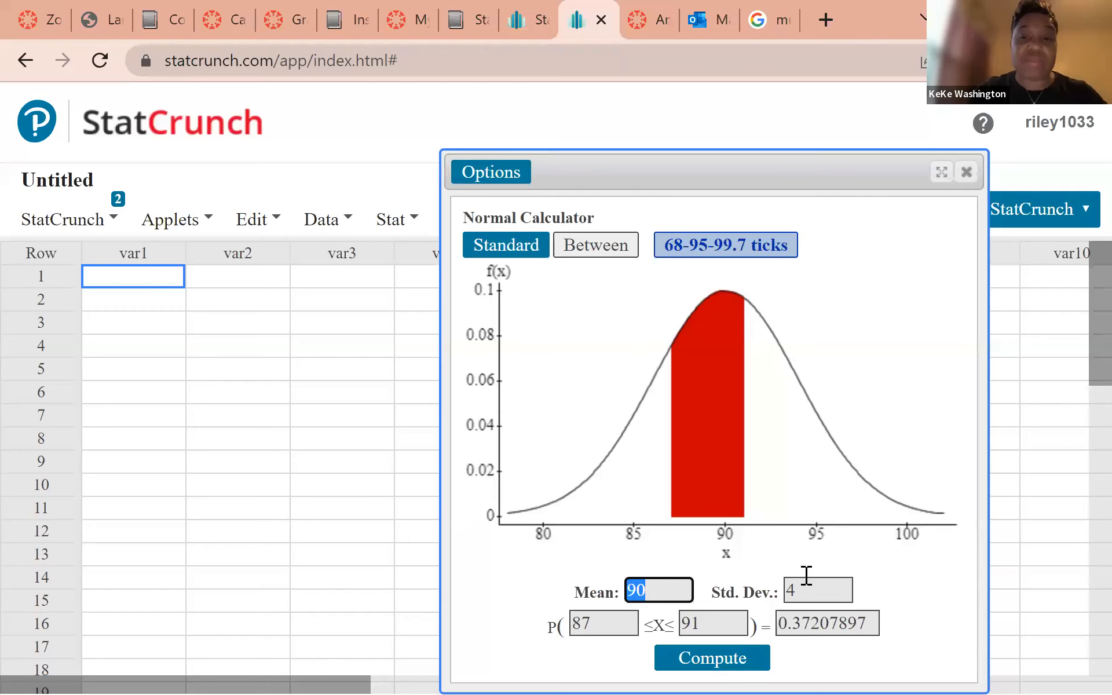
- In StatCrunch, switch the Normal calculator to Standard and compute the probability that X is at least 96
key("Tab")
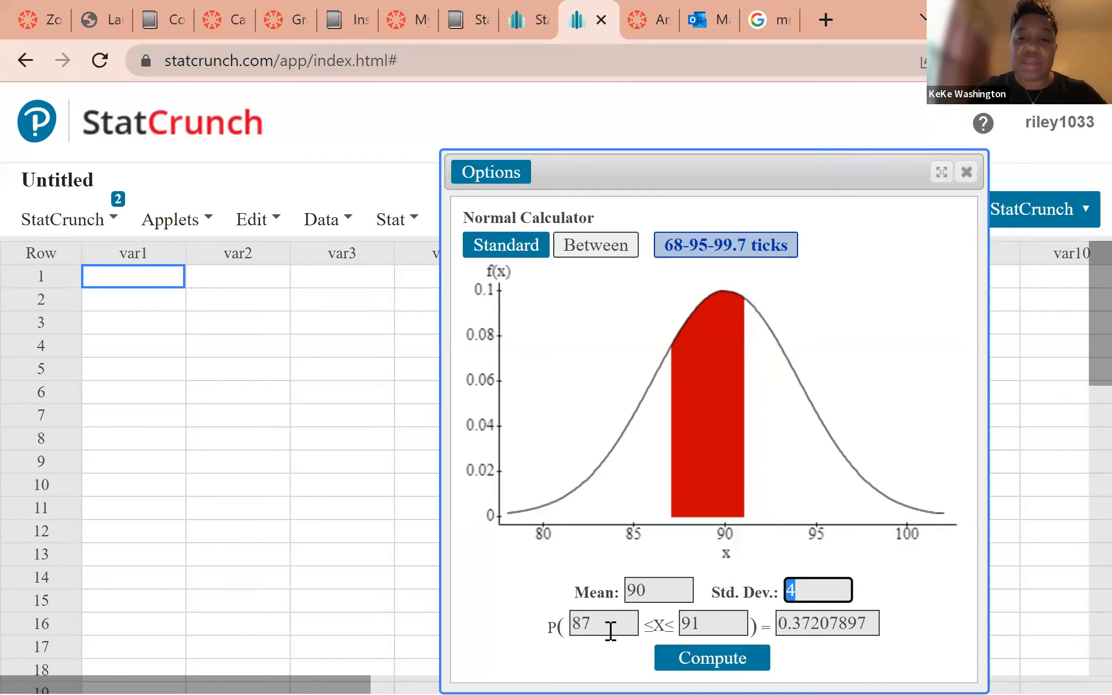
left_click(554, 247)
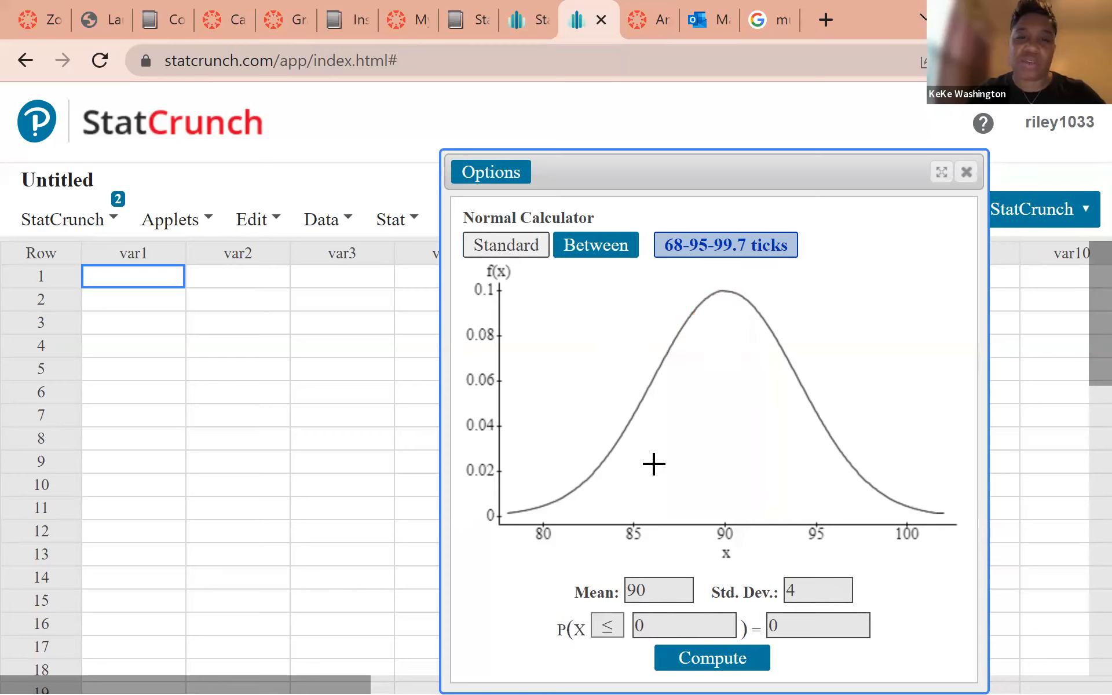
left_click(602, 627)
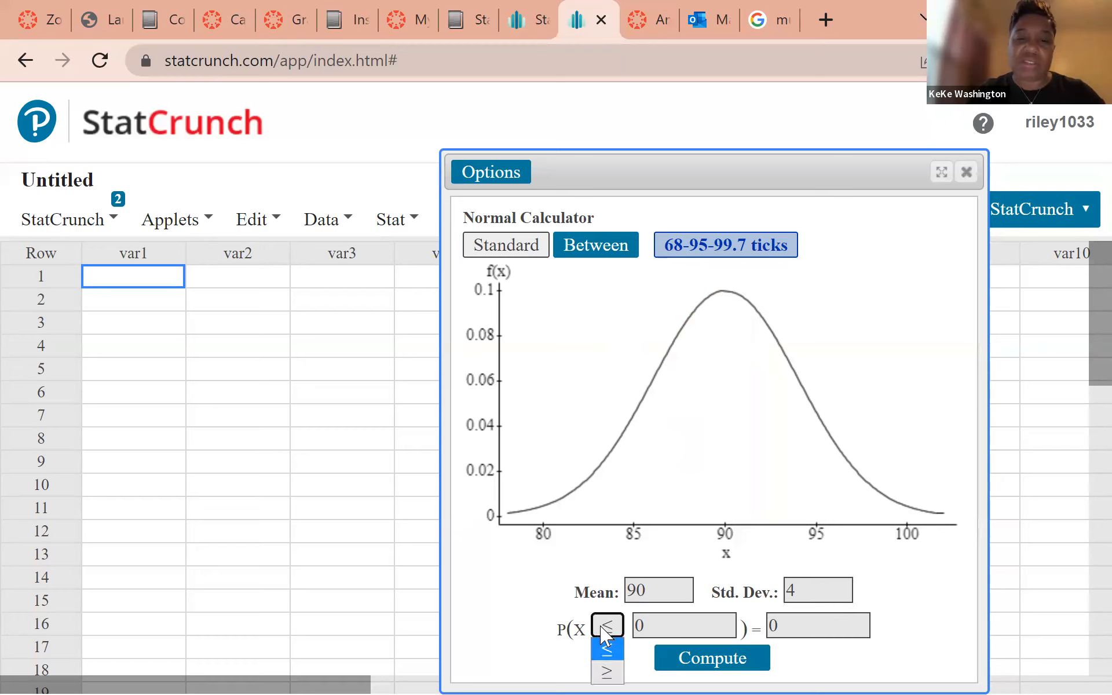
left_click(606, 669)
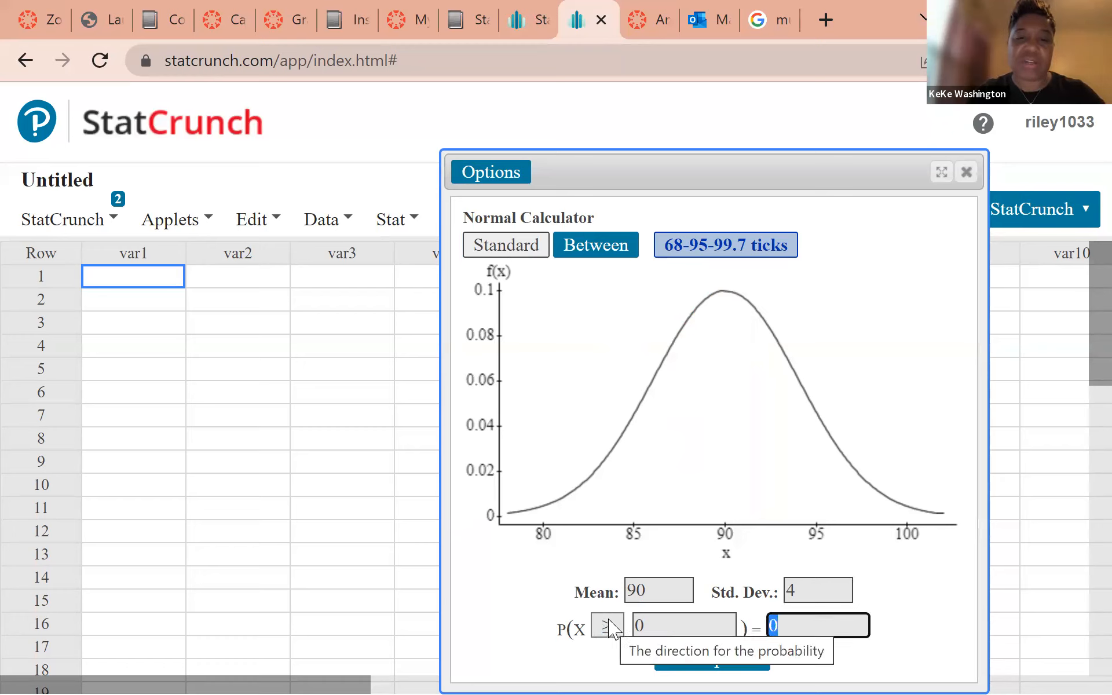
left_click(651, 625)
key("BackSpace")
type("96")
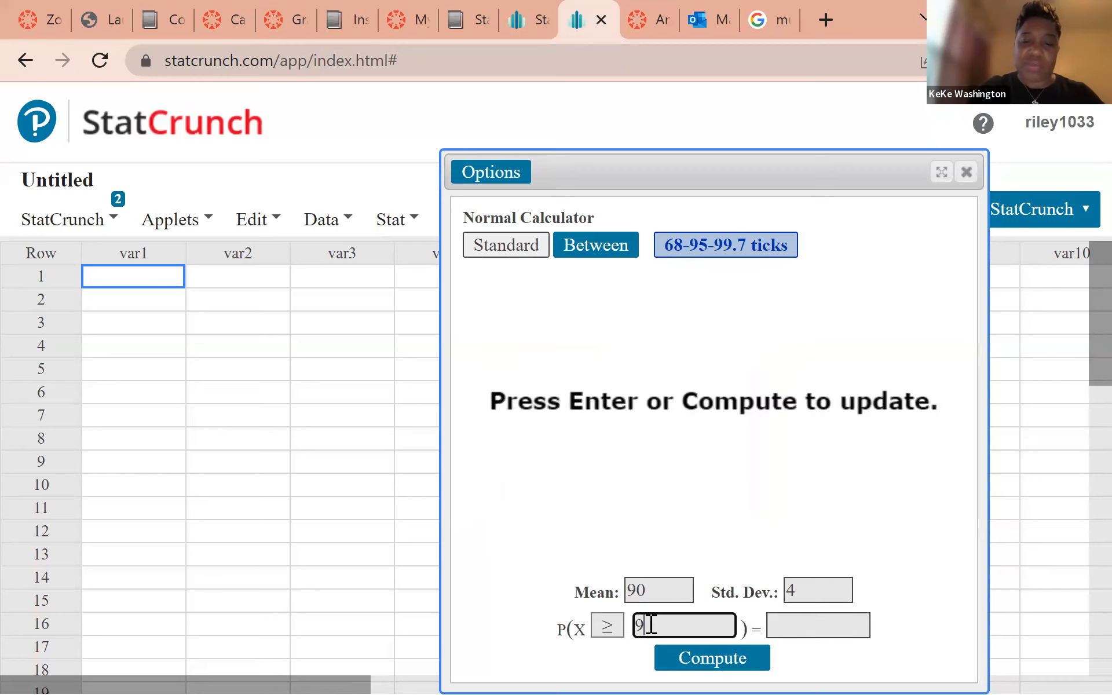
left_click(716, 666)
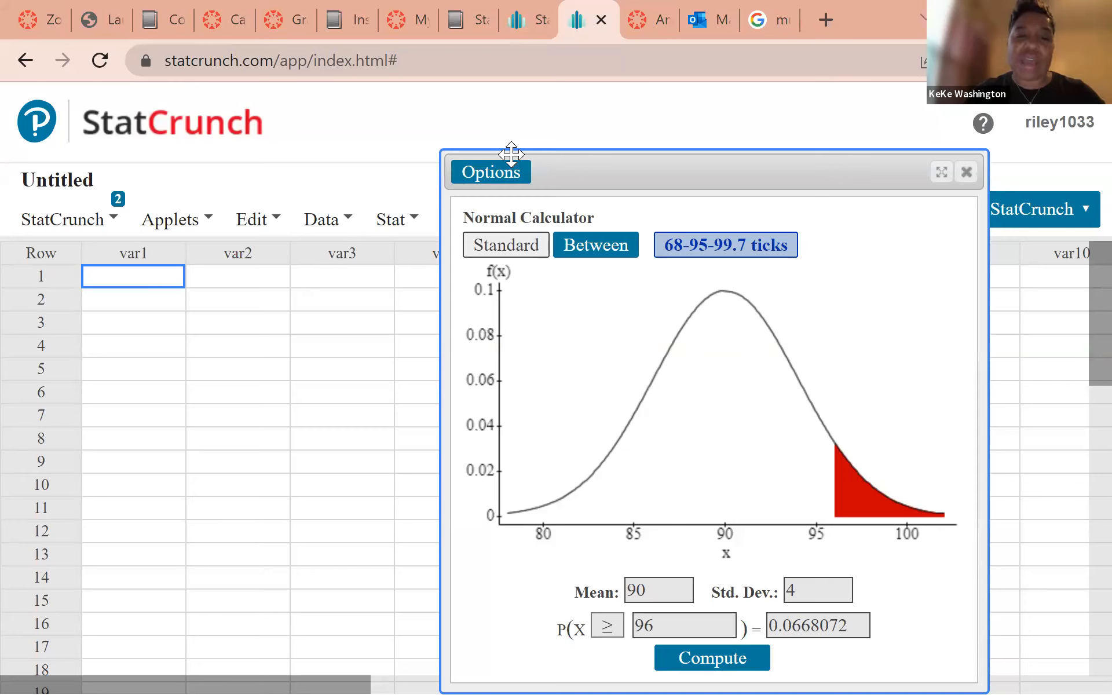
- Back in Word, draw a bell curve under part d and label its ends 0 and 100
key("alt+Tab")
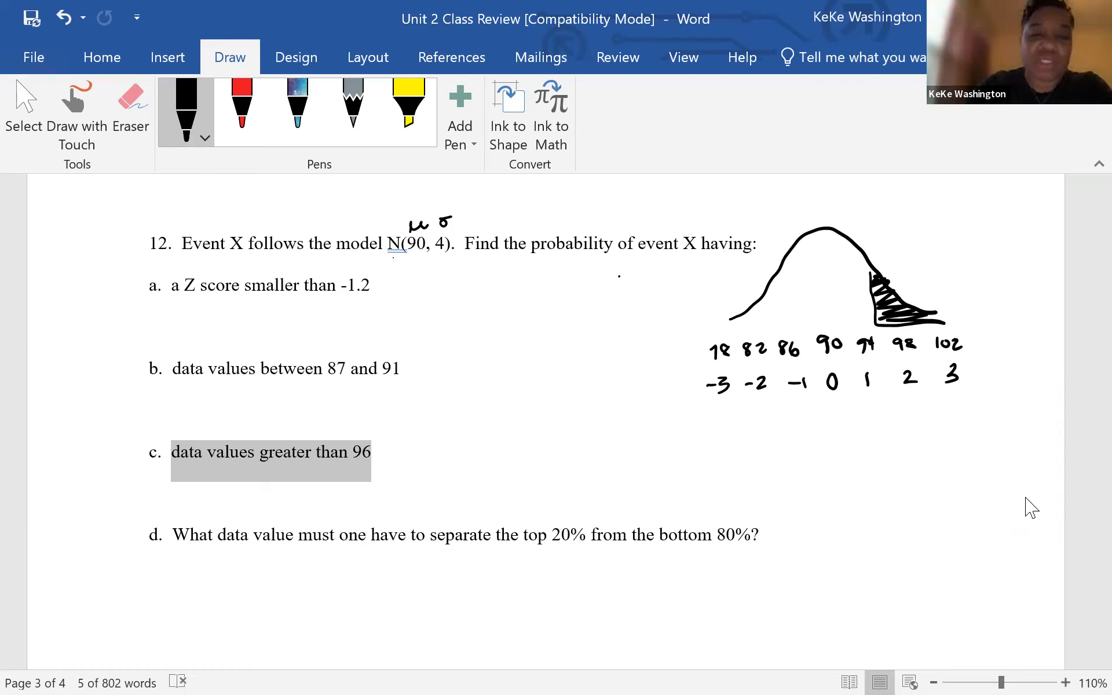
mouse_move(234, 624)
left_mouse_down()
mouse_move(374, 552)
mouse_move(455, 602)
mouse_move(521, 620)
left_mouse_up()
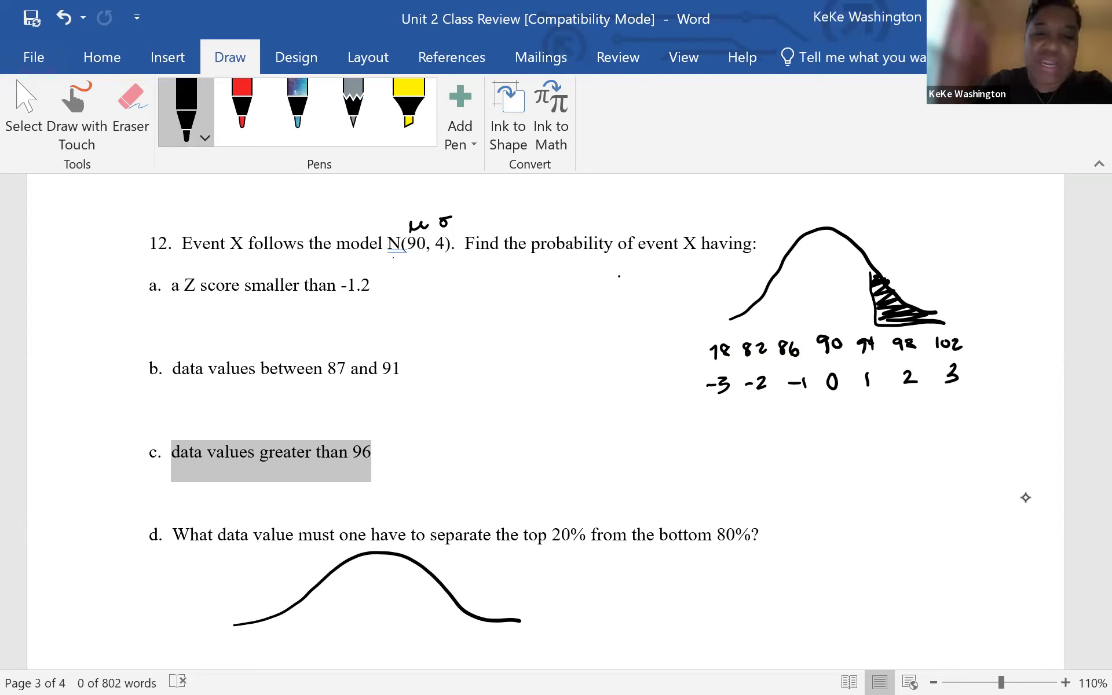
left_click_drag(231, 639, 230, 640)
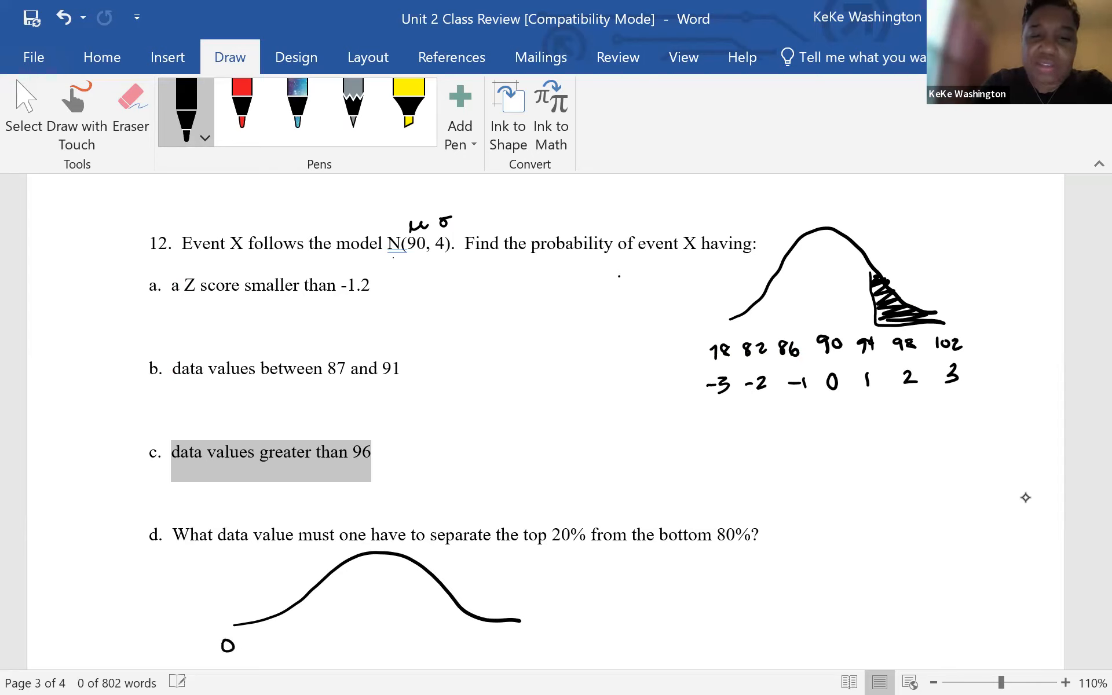
left_click_drag(527, 636, 527, 649)
left_click_drag(536, 635, 537, 633)
left_click_drag(548, 633, 550, 633)
- Draw a vertical cutoff line on the upper side of the part d curve and hatch the area below the cutoff
mouse_move(435, 581)
left_mouse_down()
mouse_move(442, 623)
mouse_move(256, 649)
mouse_move(420, 606)
left_mouse_up()
left_click_drag(334, 596, 432, 599)
mouse_move(324, 581)
left_mouse_down()
mouse_move(417, 577)
mouse_move(406, 557)
left_mouse_up()
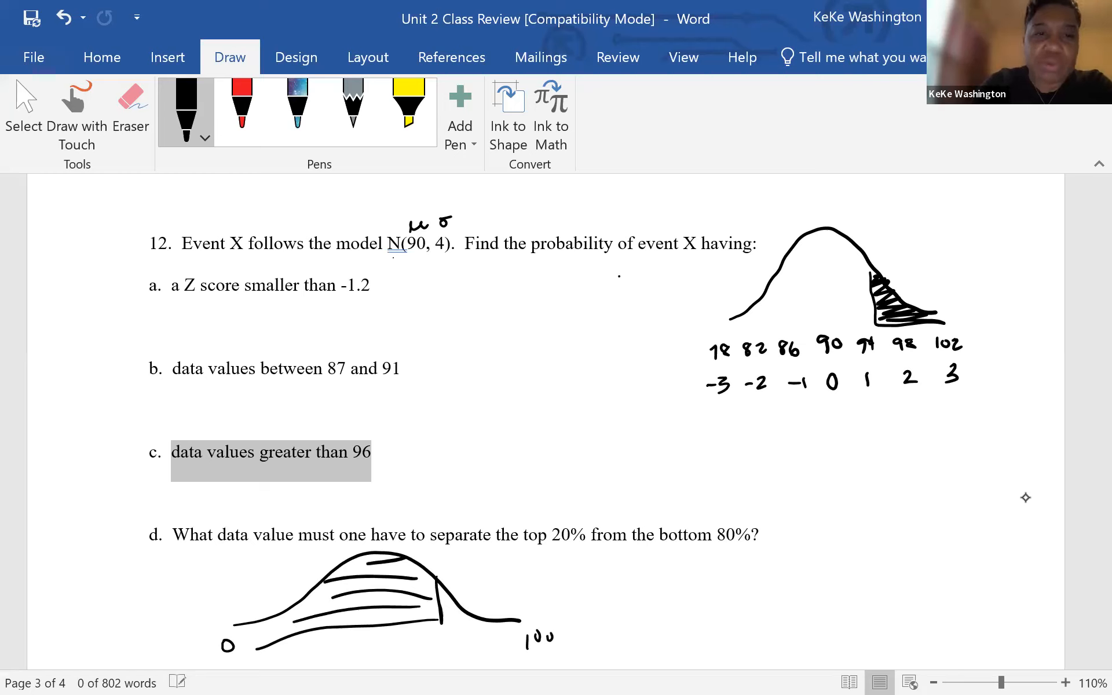
- Write 80% in red inside the hatched area of the part d curve and 20% in its upper tail
left_click(242, 110)
left_click_drag(335, 586, 347, 589)
left_click_drag(354, 583, 366, 603)
left_click_drag(376, 597, 378, 595)
left_click_drag(447, 605, 467, 619)
mouse_move(474, 608)
left_mouse_down()
mouse_move(481, 597)
mouse_move(487, 616)
left_mouse_up()
left_click_drag(497, 604, 498, 607)
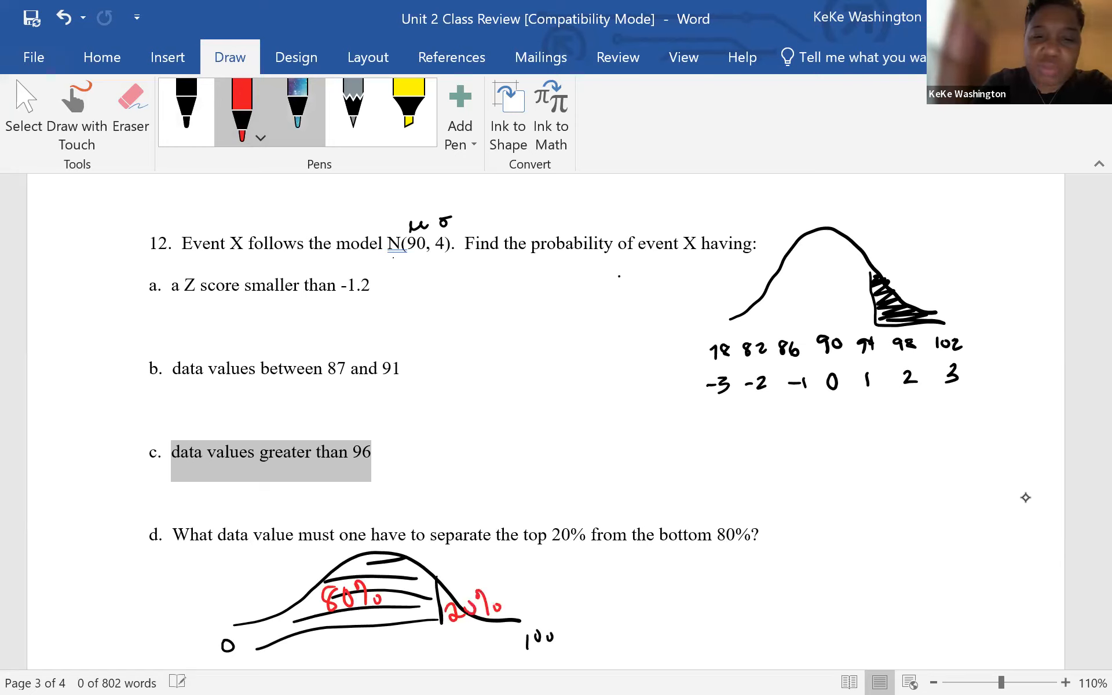
- Mark the cutoff under the part d curve with an X in the galaxy pen, then reselect the black pen
left_click(297, 110)
left_click_drag(447, 635, 435, 661)
left_click_drag(433, 634, 453, 664)
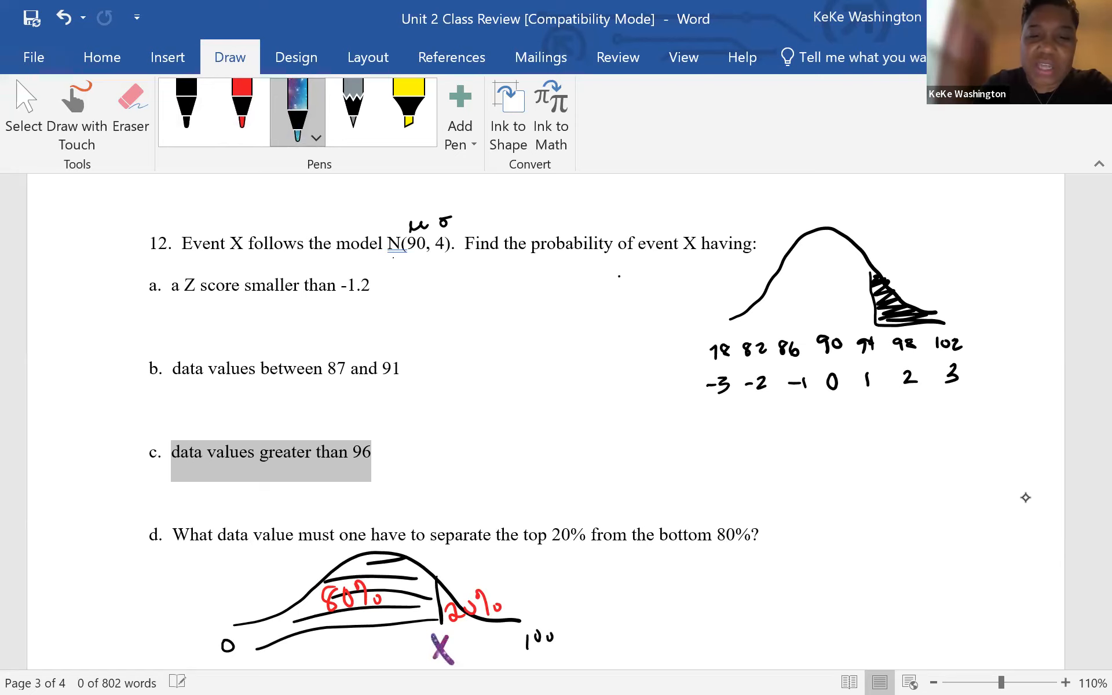
left_click(191, 133)
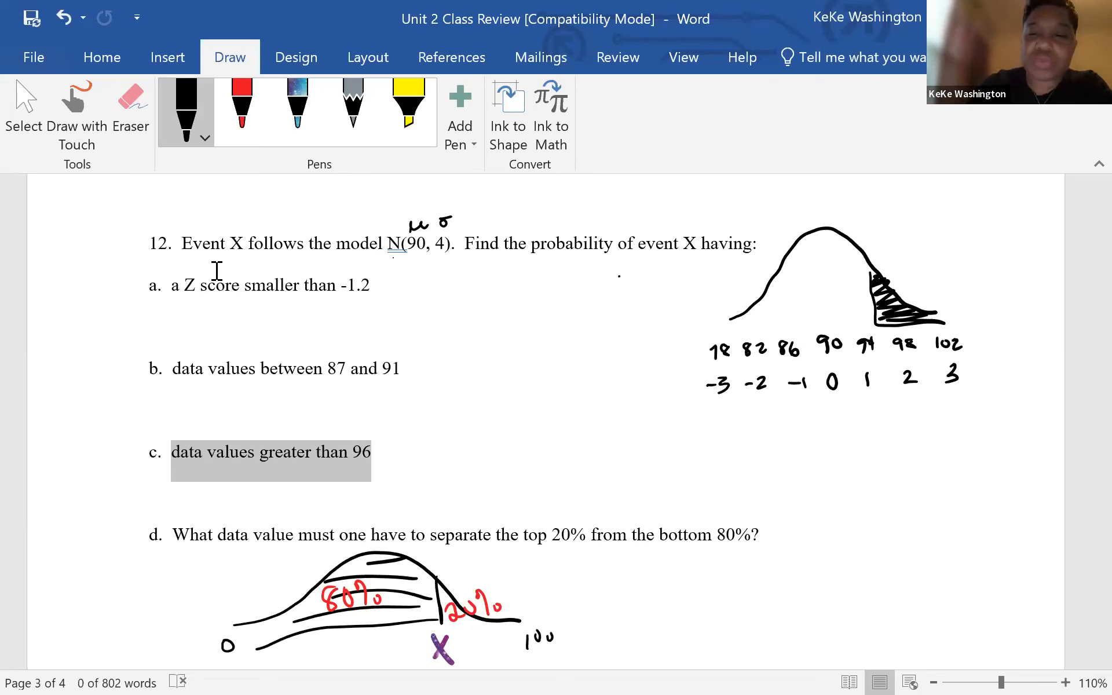
- Switch to StatCrunch and highlight the calculator's X value and its probability
key("alt+Tab")
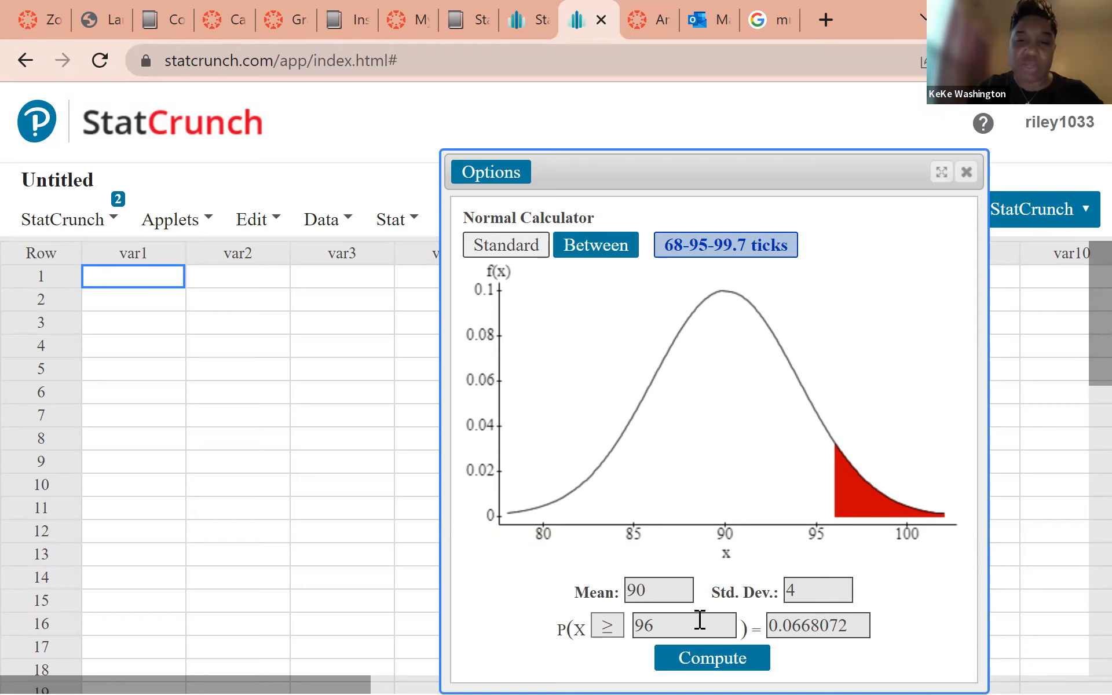
left_click_drag(699, 620, 637, 623)
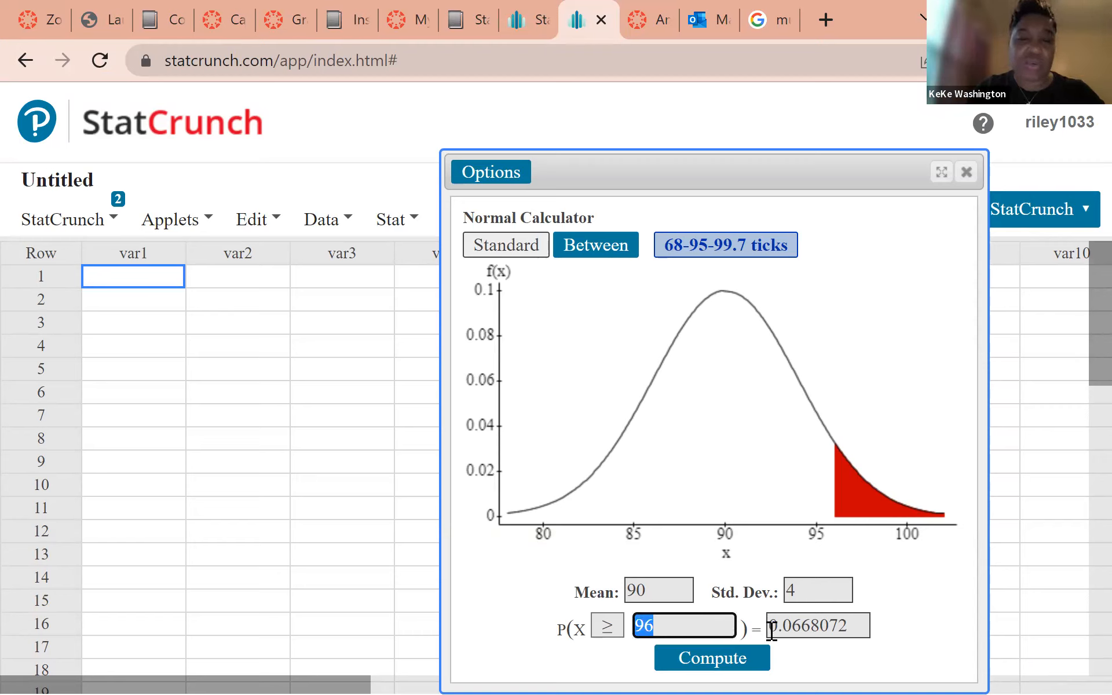
left_click_drag(772, 629, 861, 637)
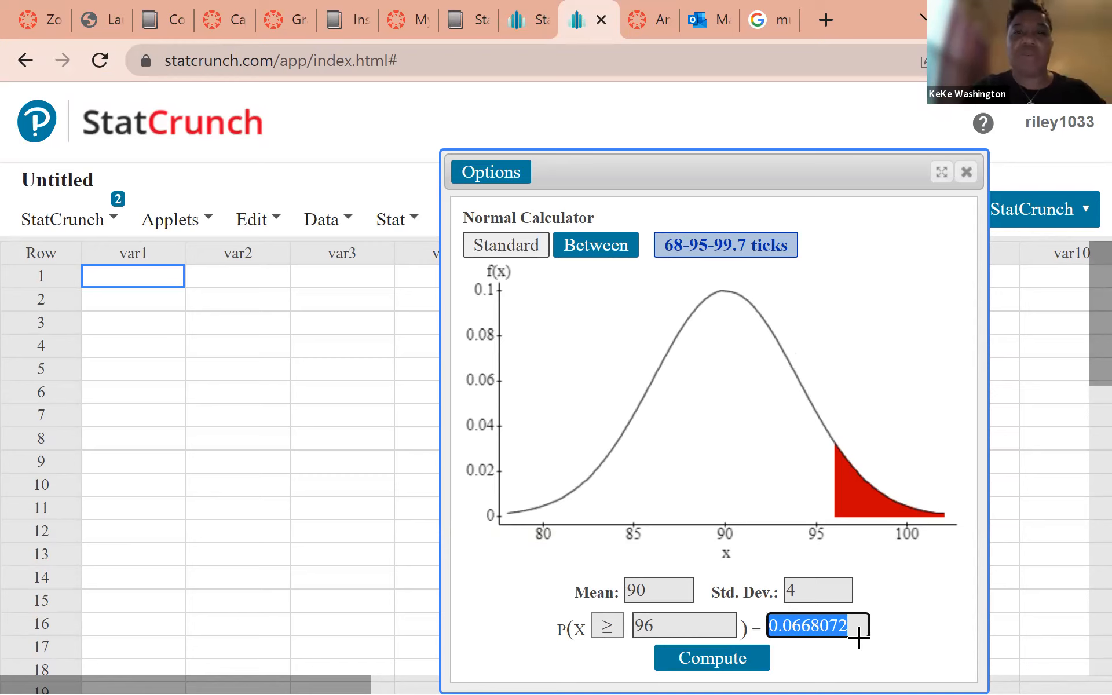
- Annotate a hatched green bell curve over the calculator, label the areas 80 and 20 in red, and mark and circle the cutoff X
mouse_move(779, 328)
left_mouse_down()
mouse_move(873, 252)
mouse_move(969, 316)
left_mouse_up()
mouse_move(923, 270)
left_mouse_down()
mouse_move(884, 315)
mouse_move(846, 310)
mouse_move(914, 275)
mouse_move(906, 260)
left_mouse_up()
mouse_move(927, 329)
left_mouse_down()
mouse_move(912, 347)
mouse_move(925, 347)
left_mouse_up()
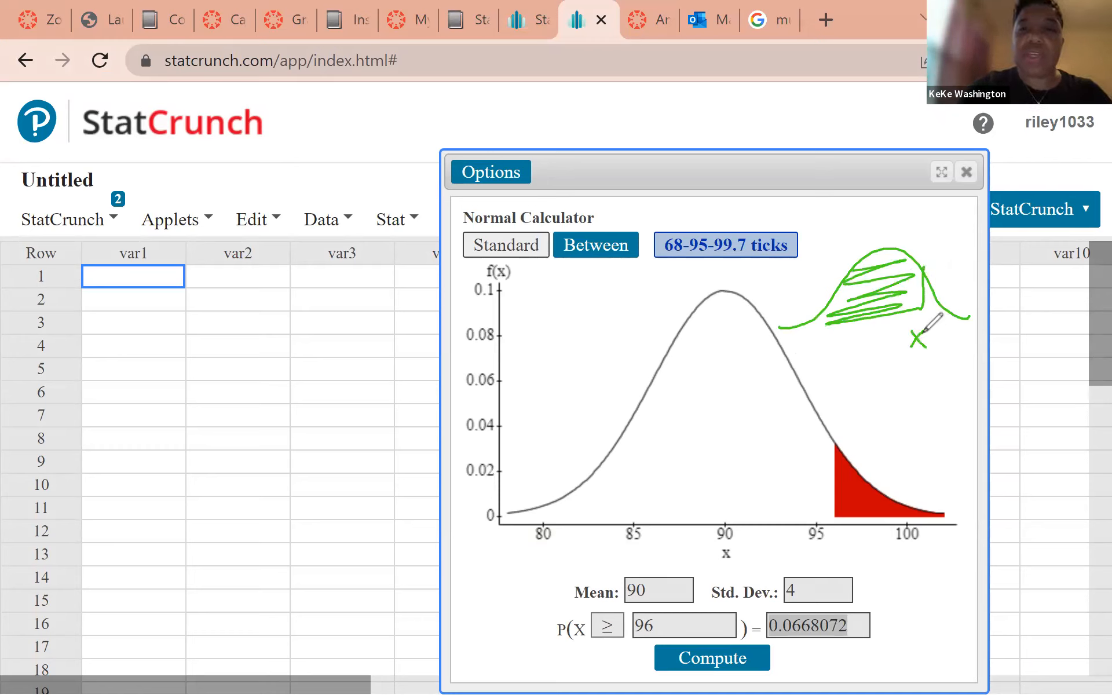
mouse_move(864, 284)
left_mouse_down()
mouse_move(889, 279)
mouse_move(941, 303)
left_mouse_up()
left_click_drag(950, 289, 947, 291)
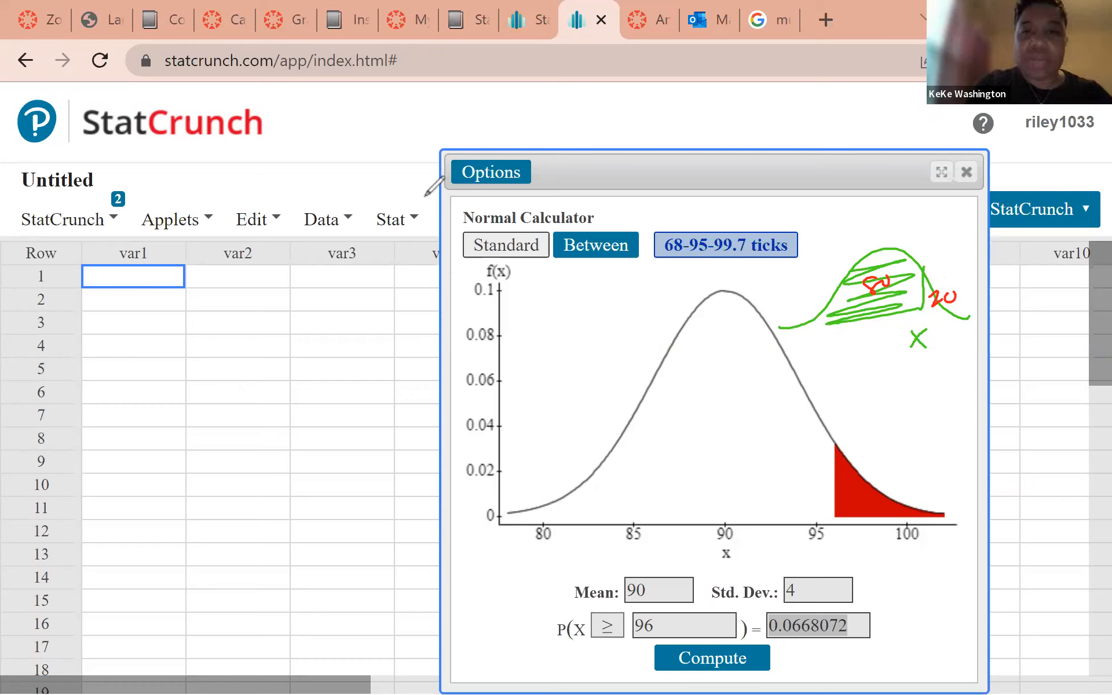
mouse_move(933, 321)
left_mouse_down()
mouse_move(941, 333)
mouse_move(921, 368)
mouse_move(907, 319)
left_mouse_up()
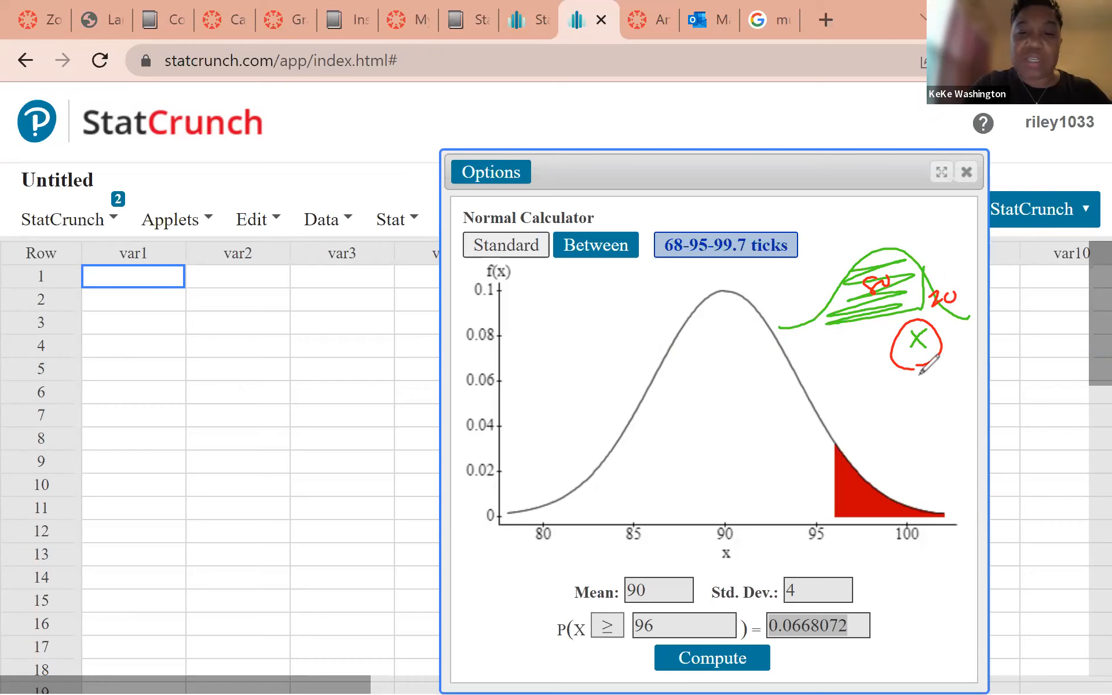
- Change the probability direction to less than or equal and clear the calculator's X value
left_click(659, 591)
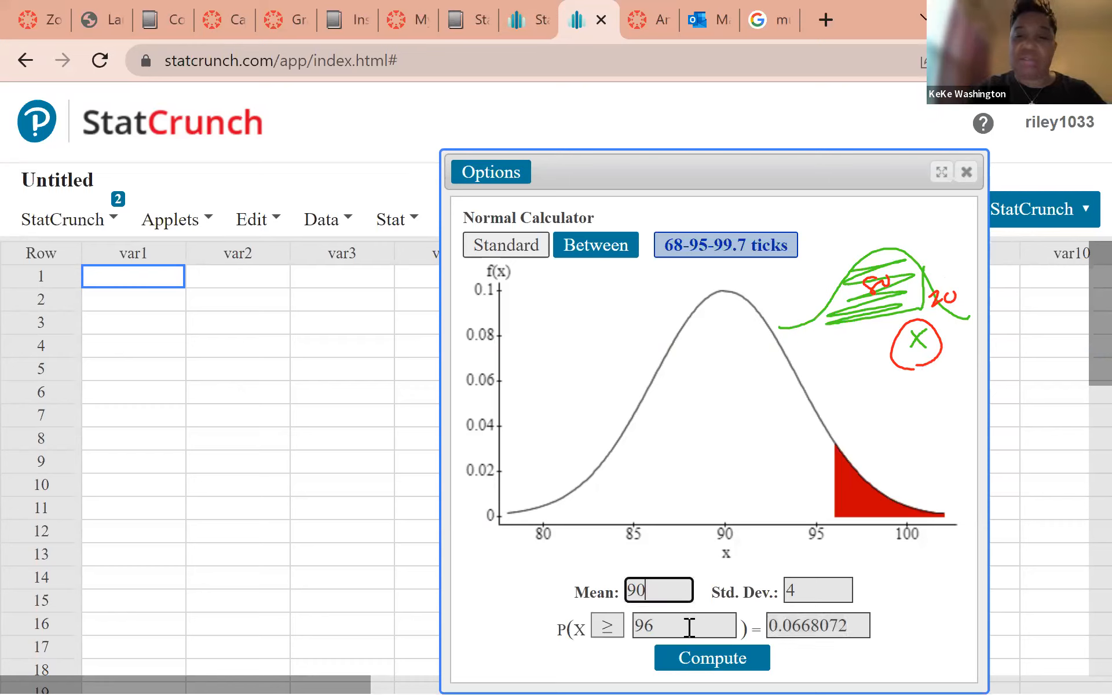
left_click(817, 592)
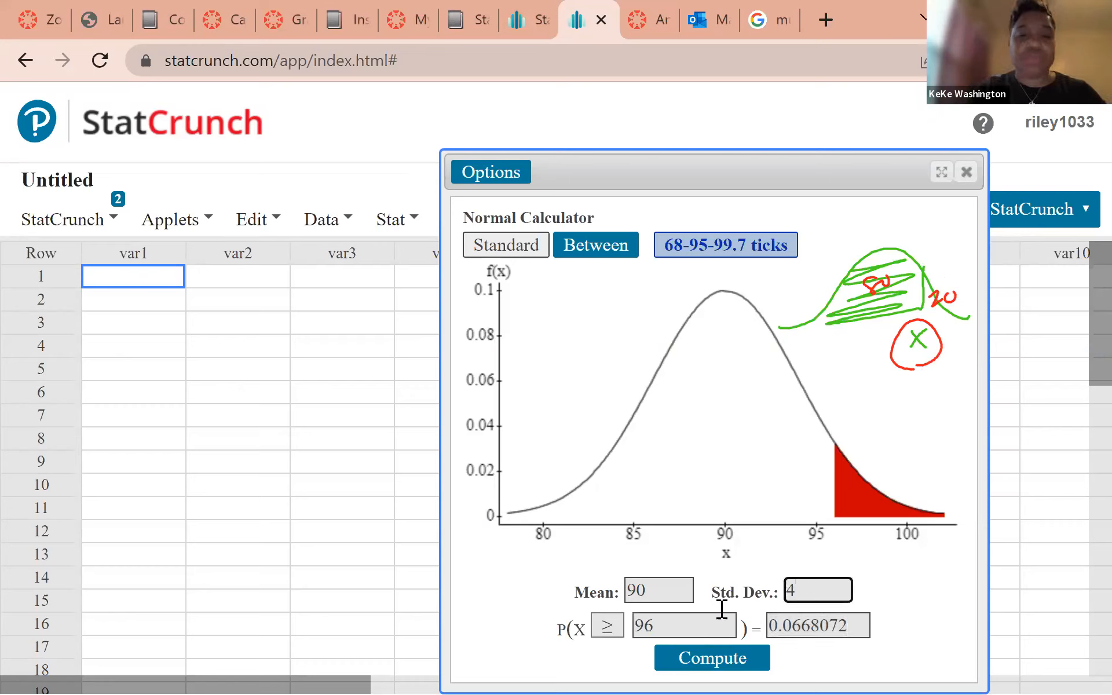
left_click(607, 627)
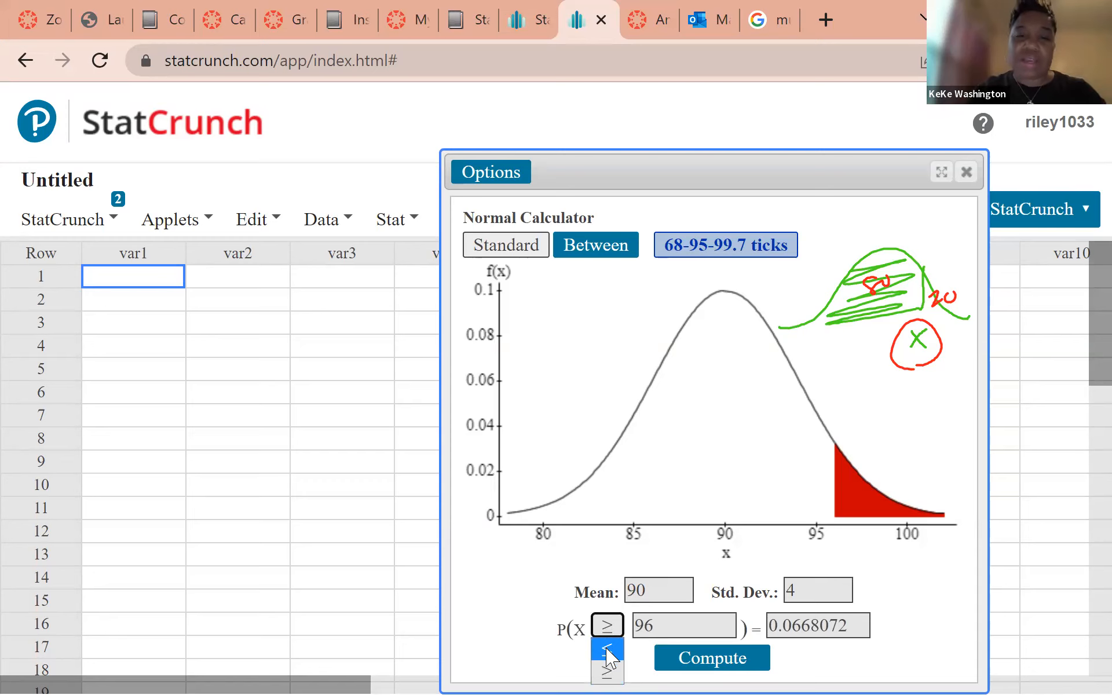
left_click(607, 651)
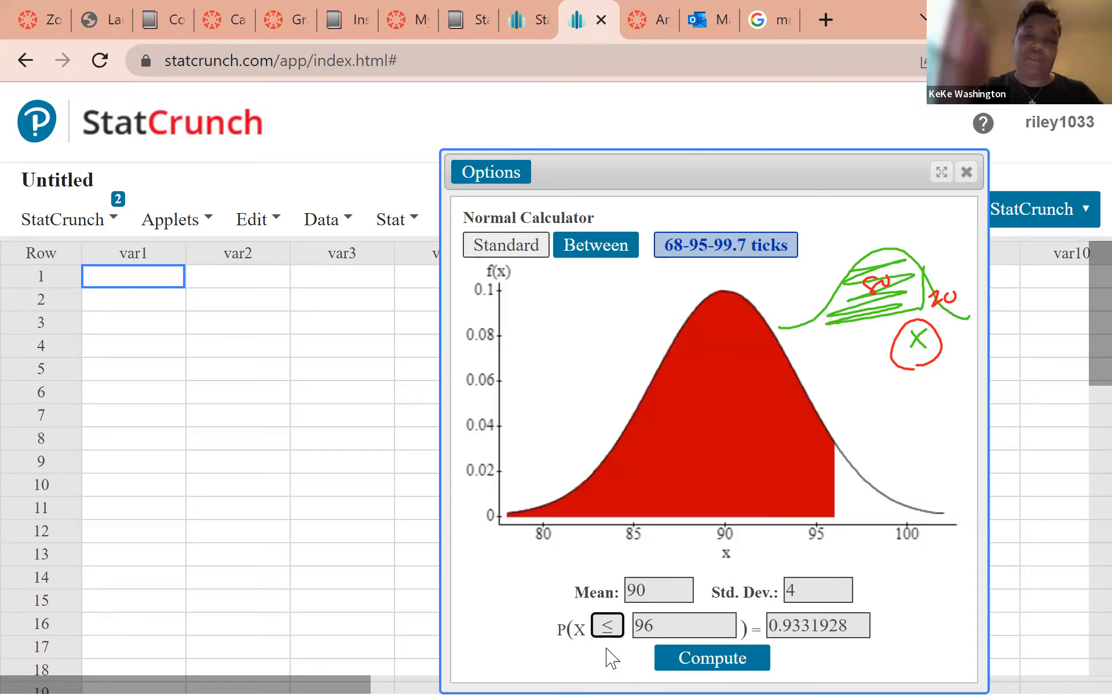
left_click(663, 627)
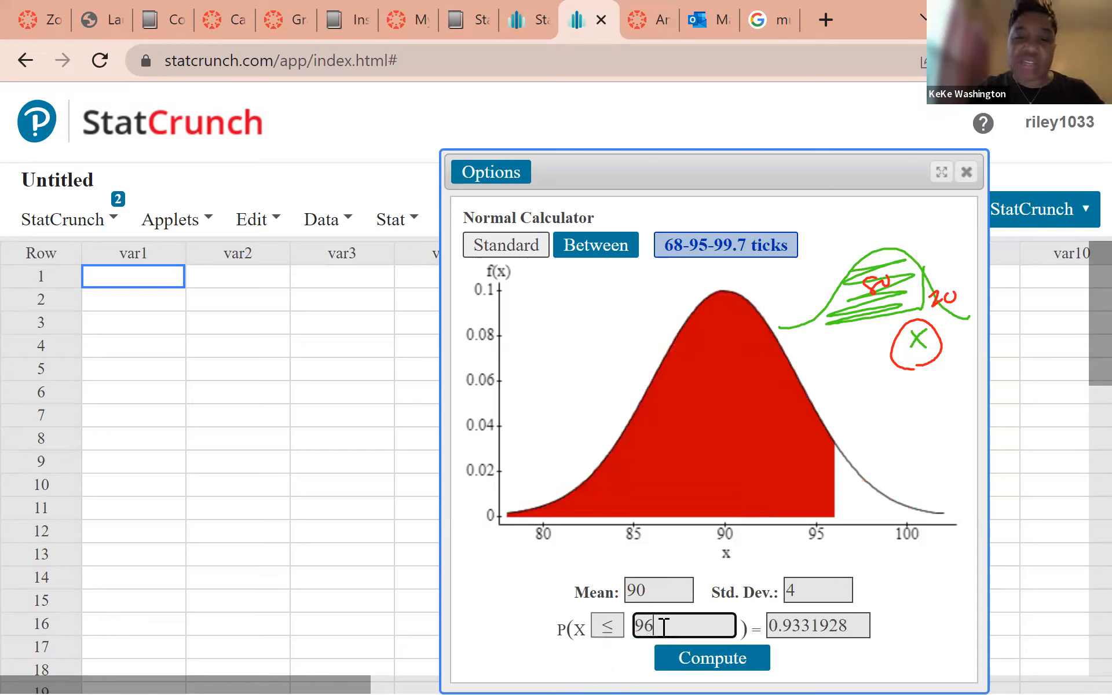
key("BackSpace")
key("BackSpace")
type("80")
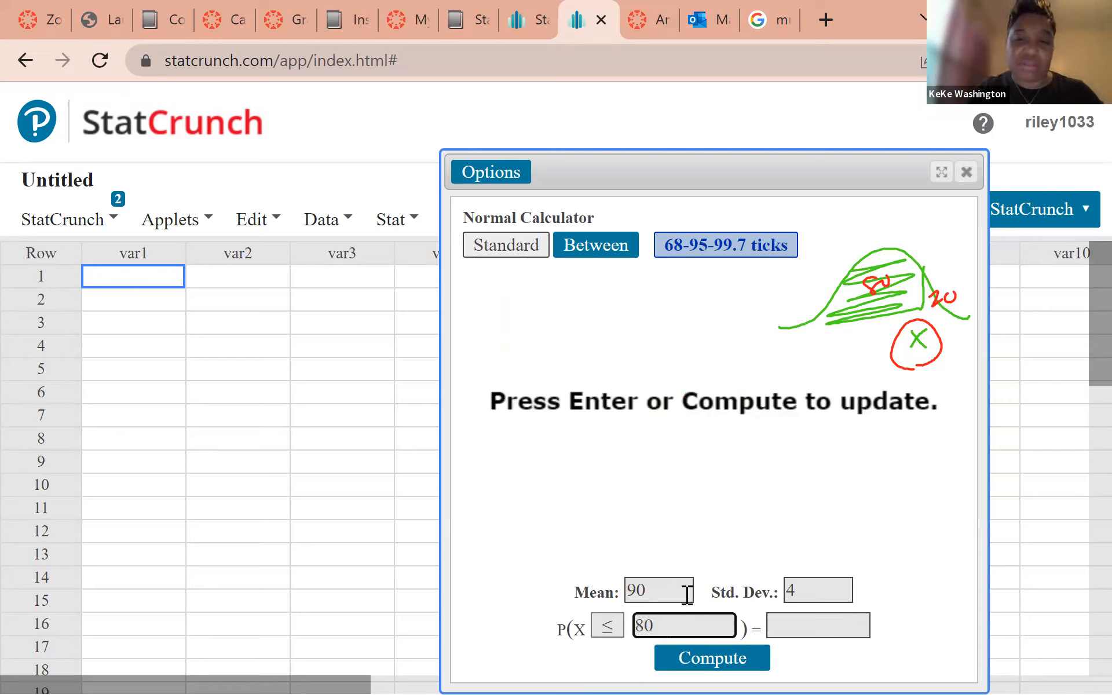
key("BackSpace")
key("BackSpace")
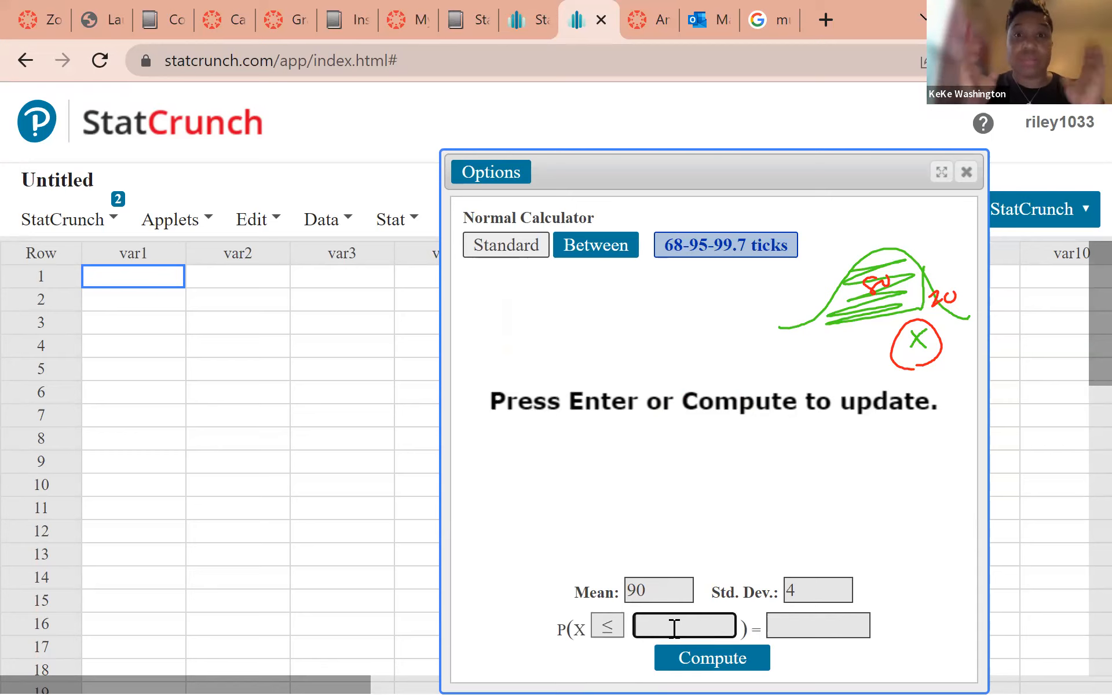
- Set the calculator's less-than-or-equal probability to .80 and compute the cutoff X value for part d
left_click(782, 621)
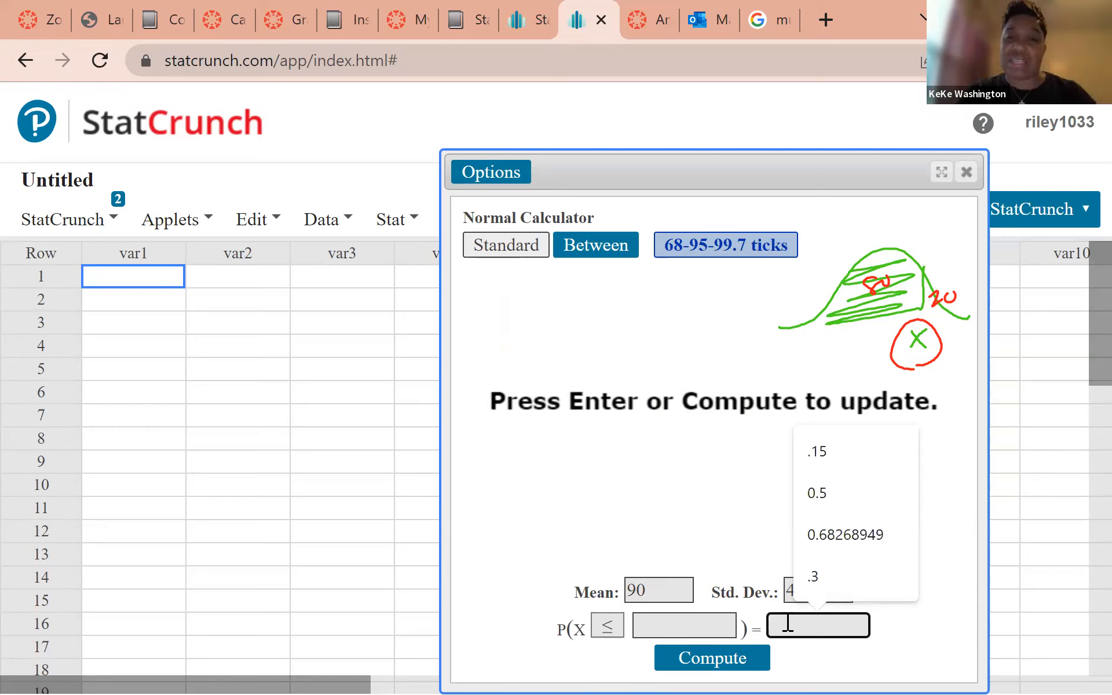
type("80")
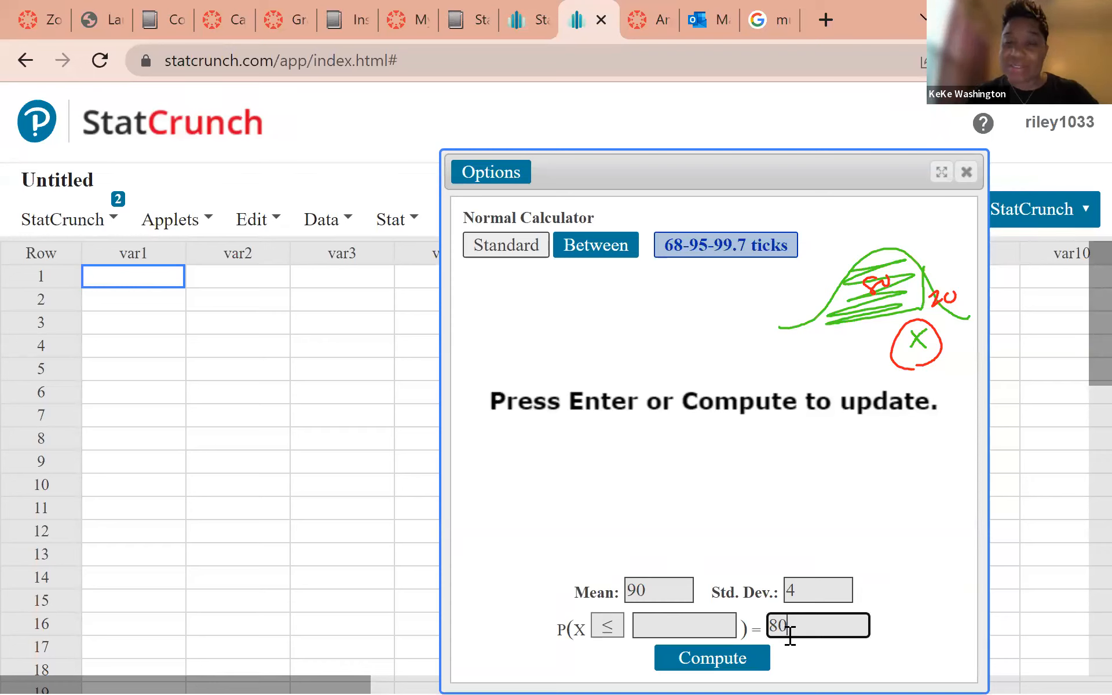
left_click(716, 665)
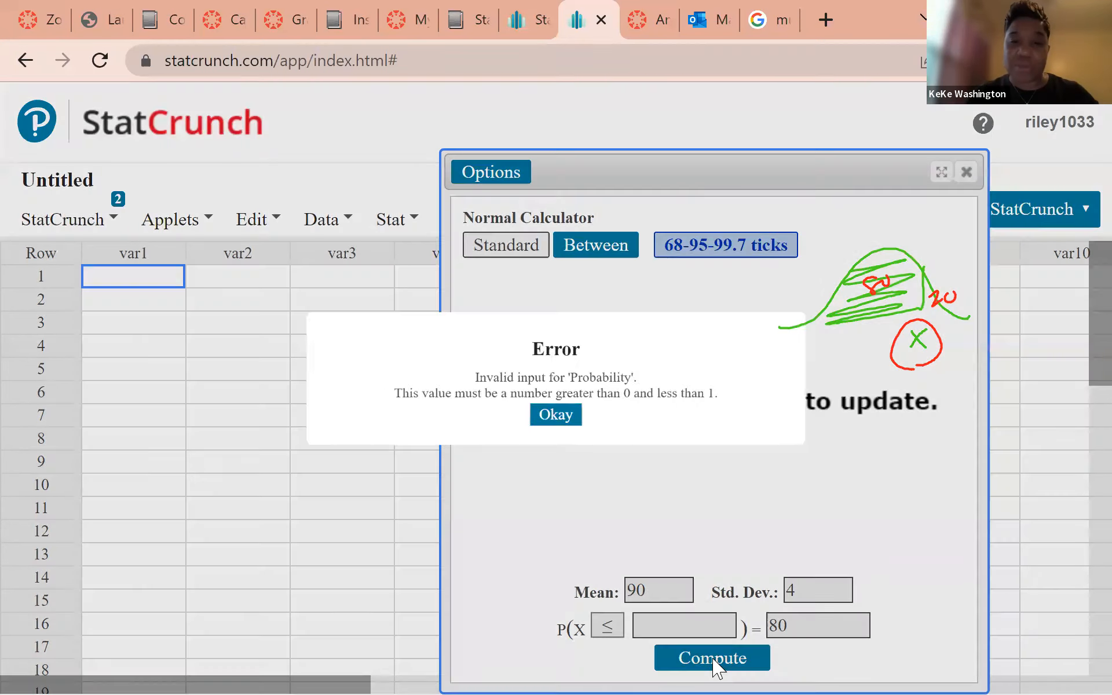
left_click(558, 425)
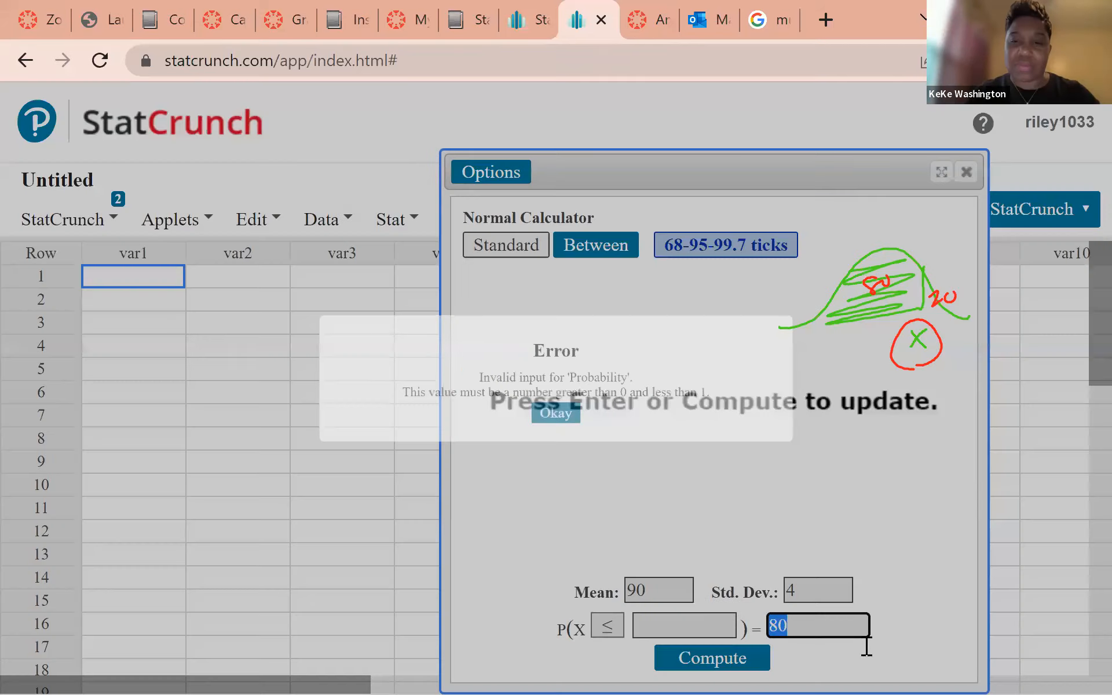
left_click(772, 628)
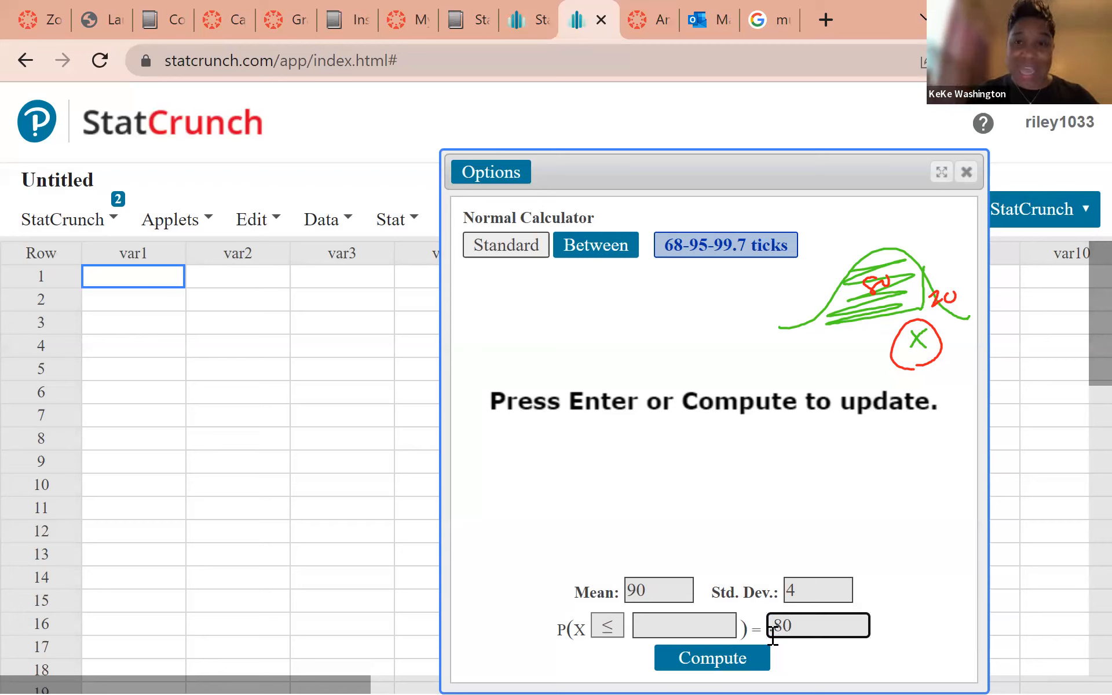
type(".")
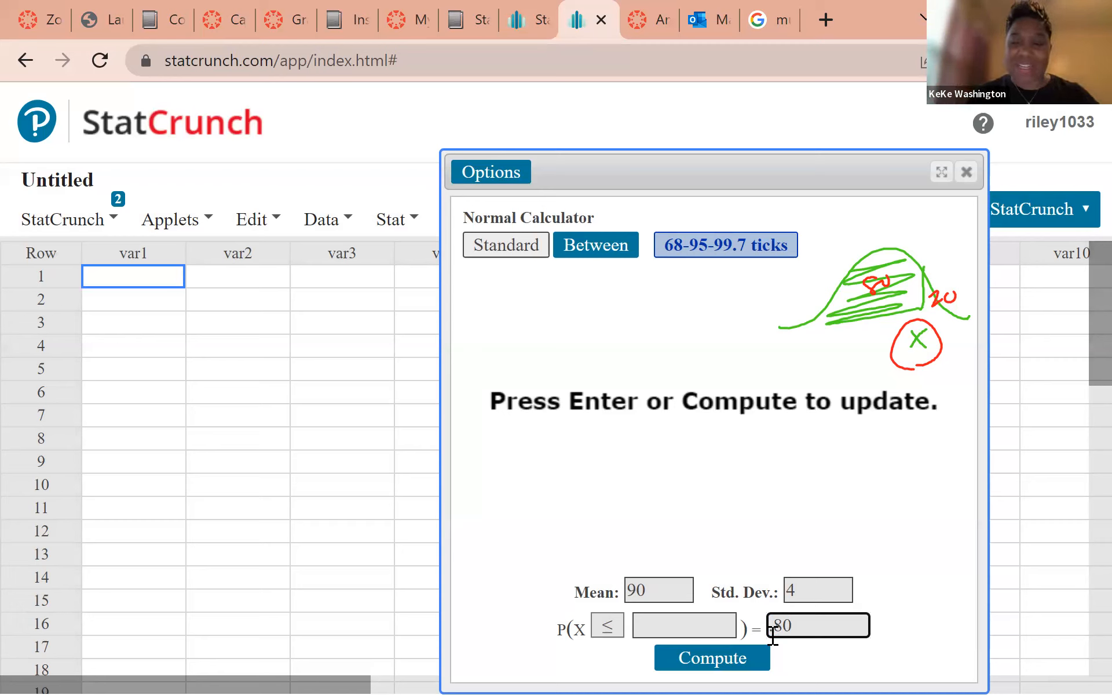
left_click(720, 663)
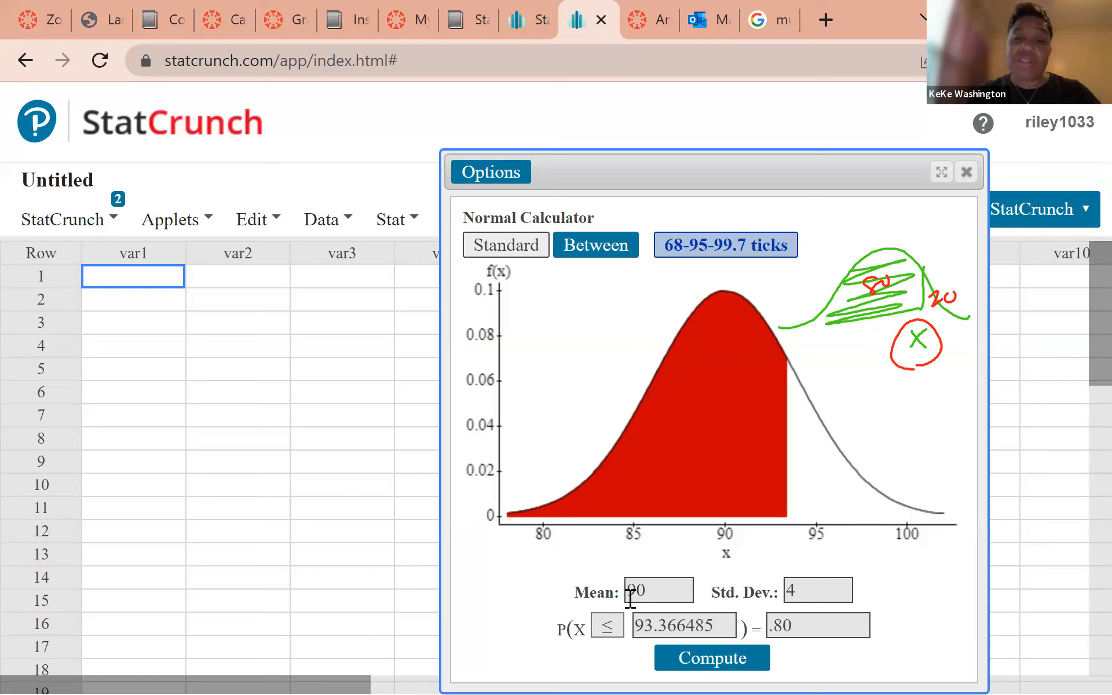
- Check the upper-tail probability at the same X value with the ≥ direction, and restore the ≤ direction
left_click(610, 627)
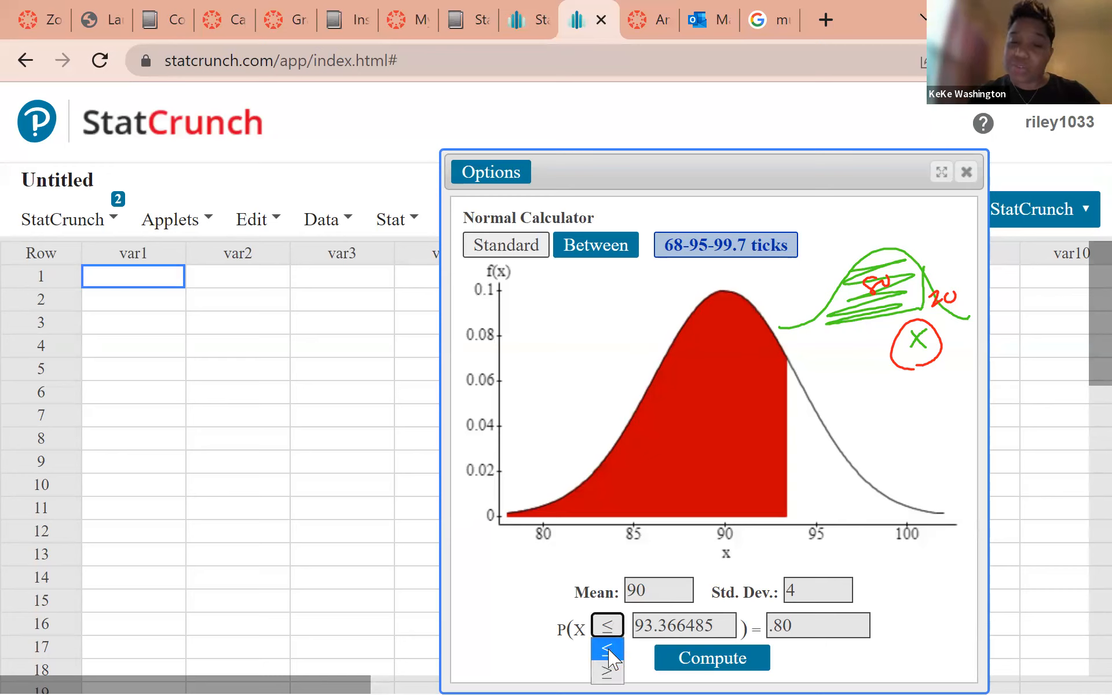
left_click(607, 670)
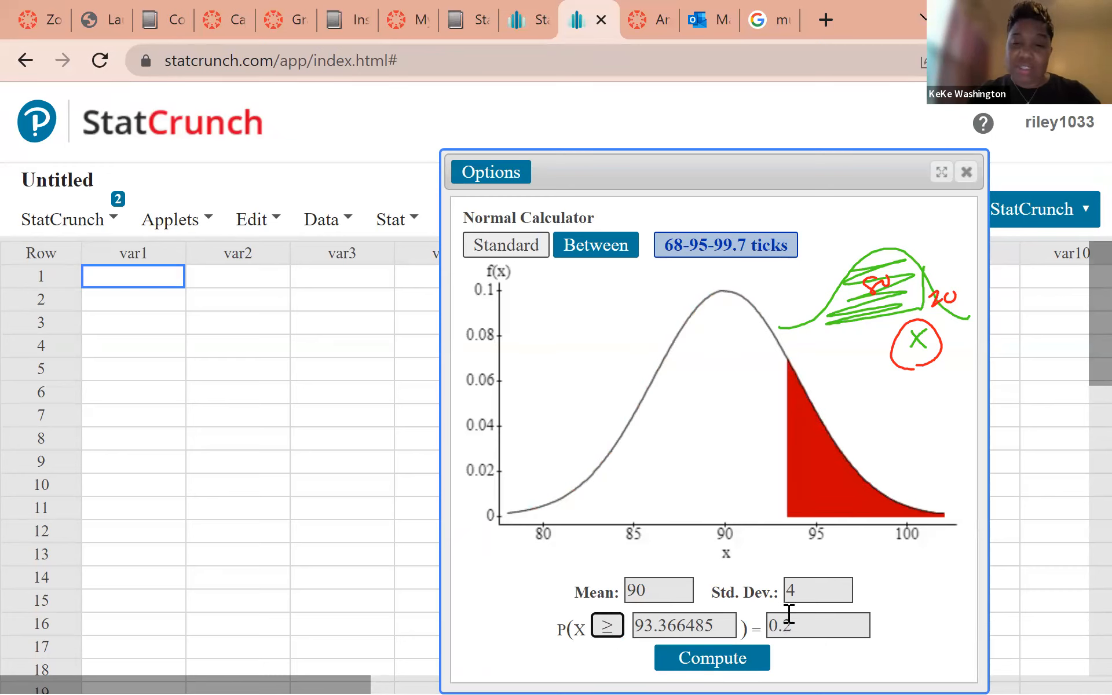
left_click(806, 625)
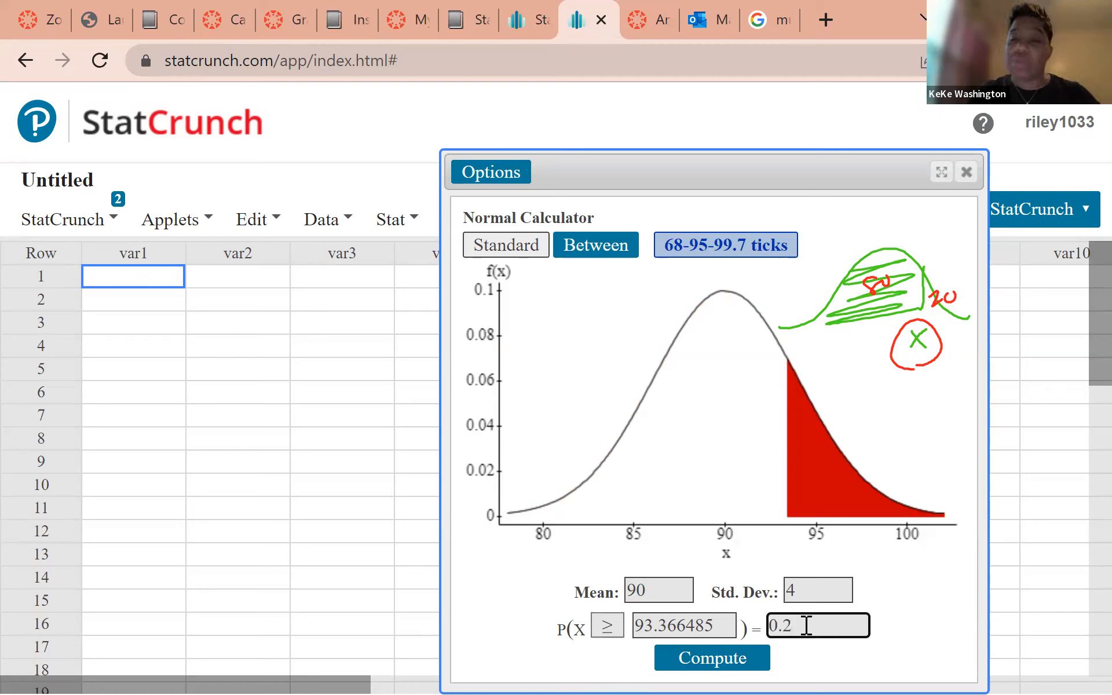
left_click(720, 624)
left_click_drag(714, 626, 635, 634)
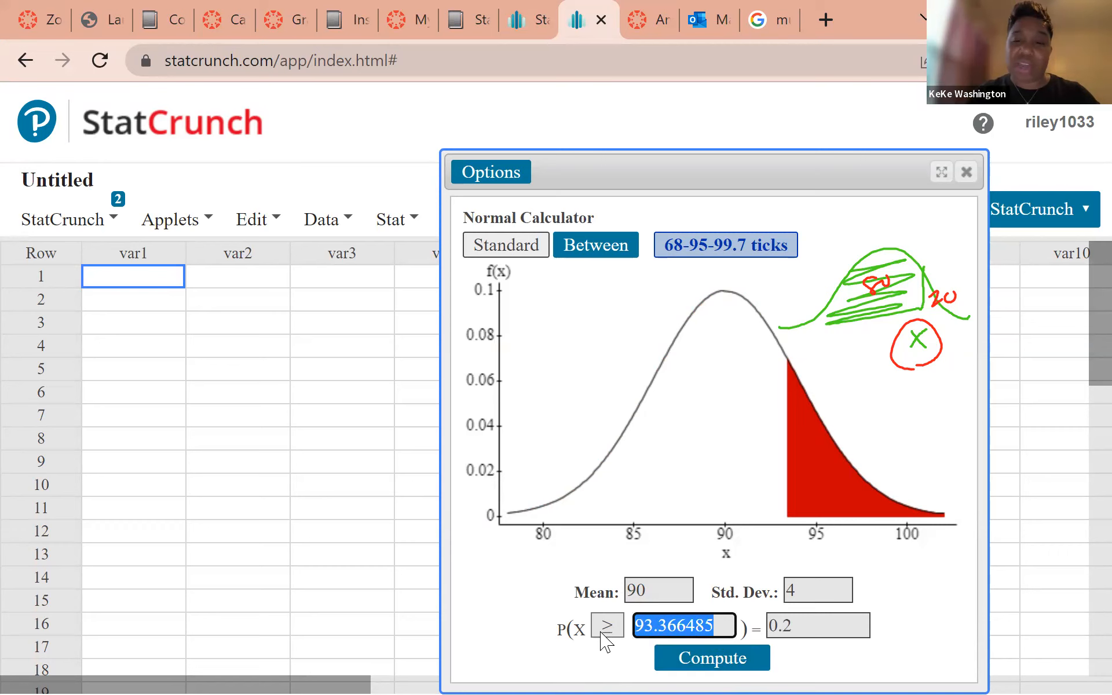
left_click(607, 629)
left_click(607, 649)
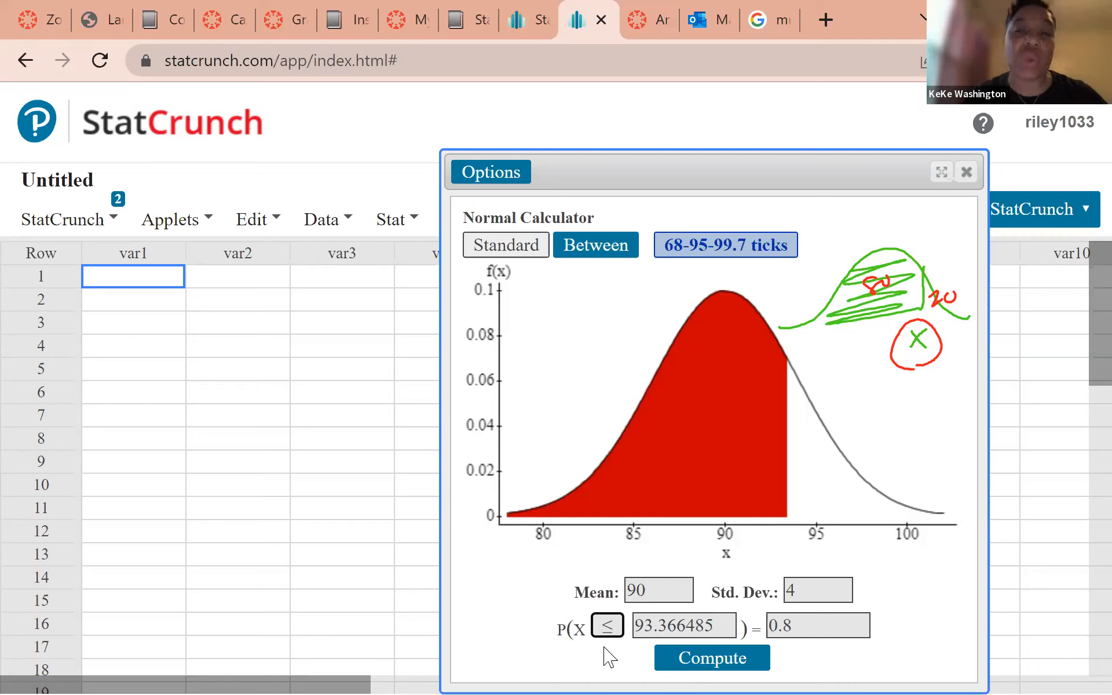
- Change the calculator to the standard normal distribution with mean 0 and standard deviation 1
left_click(647, 595)
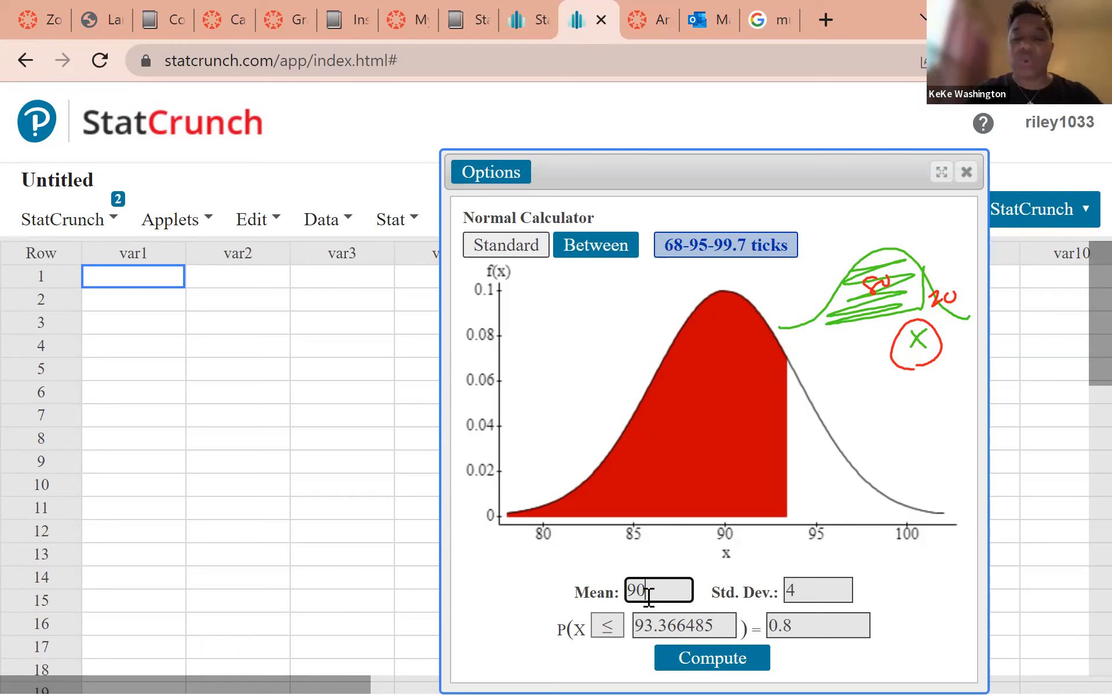
key("BackSpace")
key("BackSpace")
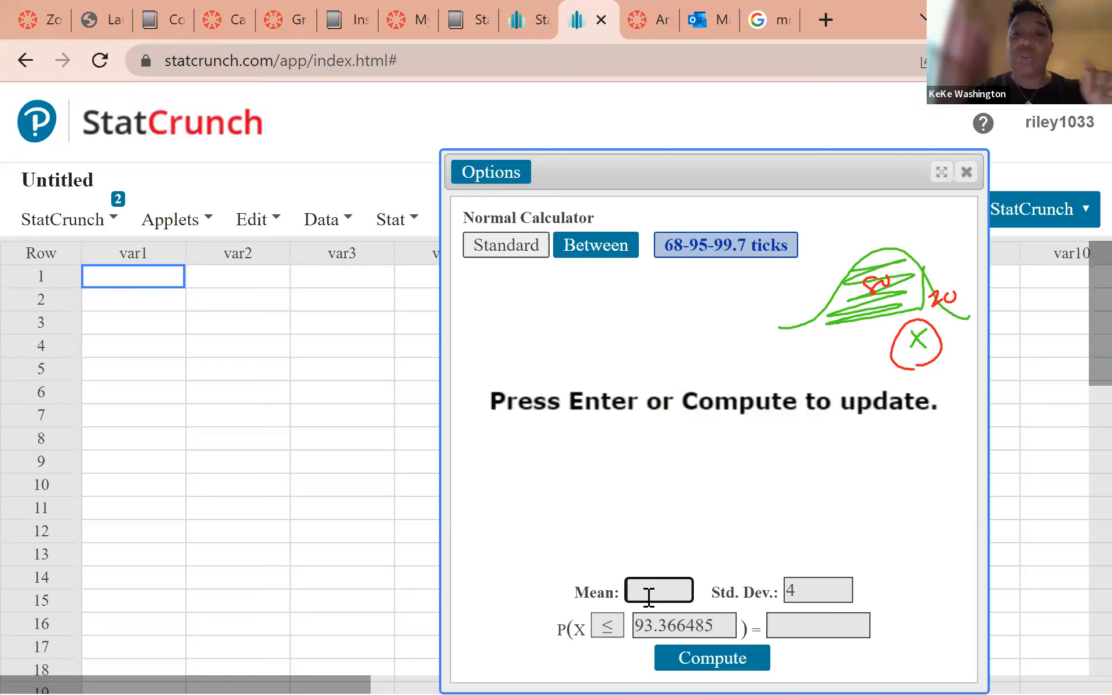
type("0")
left_click(800, 589)
type("4")
key("BackSpace")
type("1")
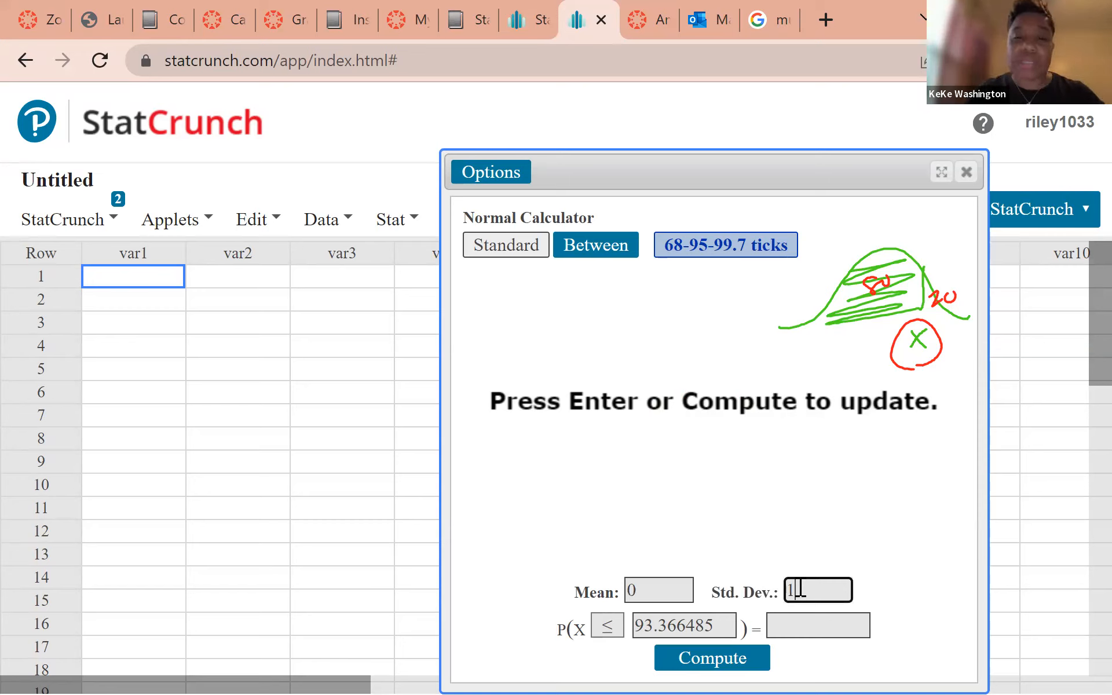
- Set the standard normal's cumulative probability to .8 and compute the corresponding z-score
left_click(779, 623)
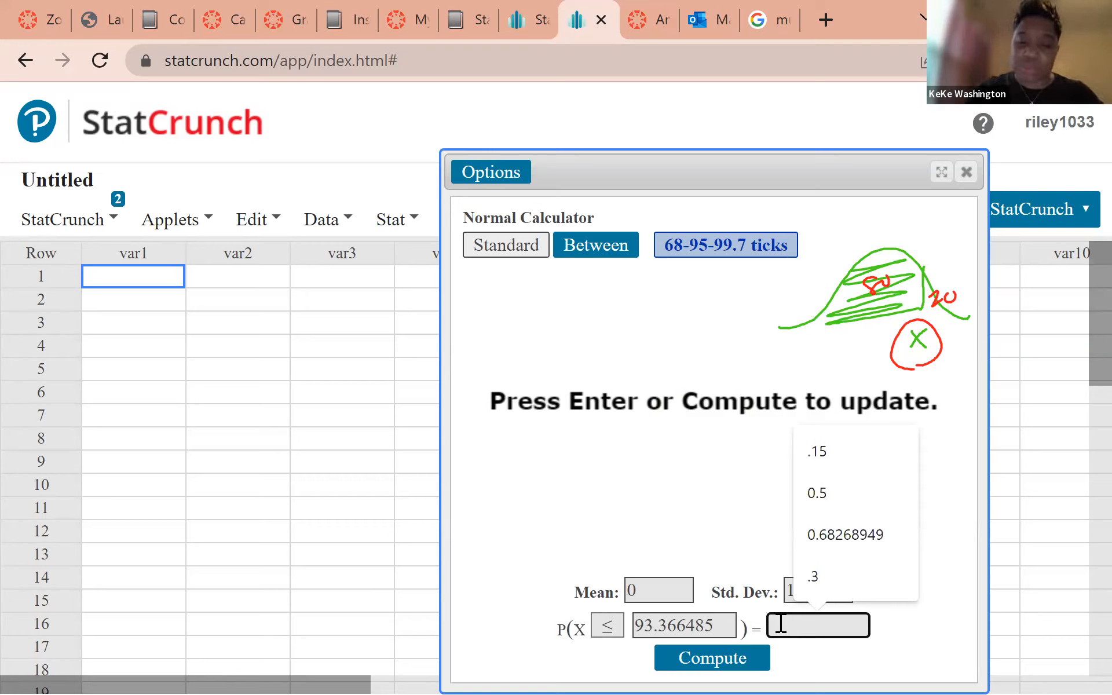
type(".8")
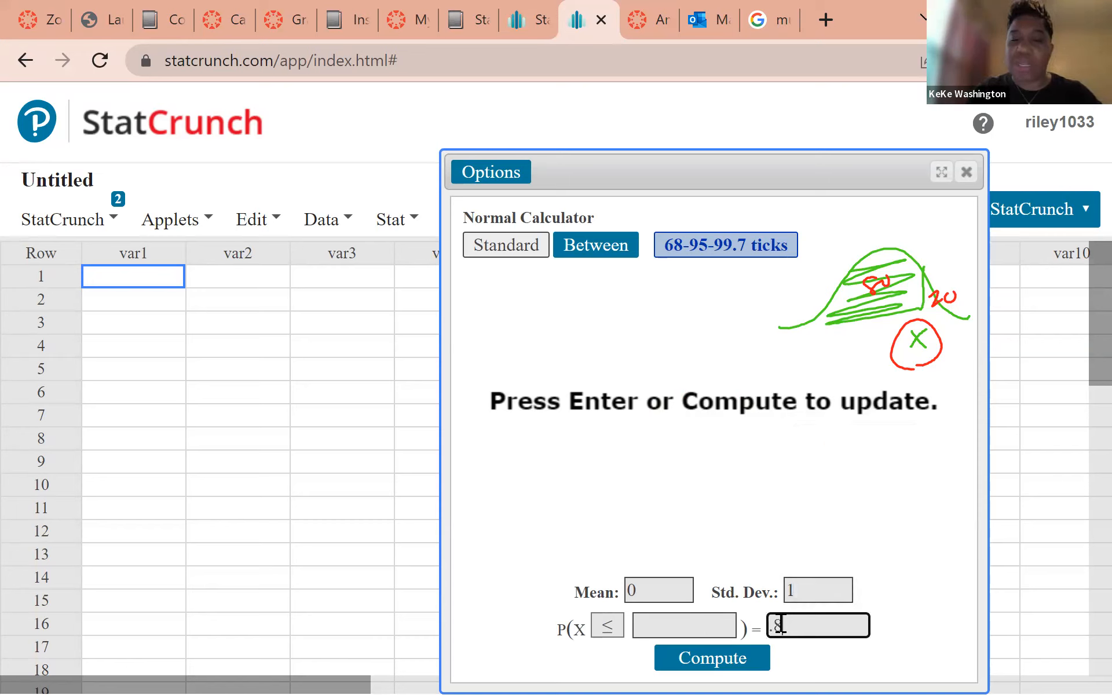
left_click(743, 663)
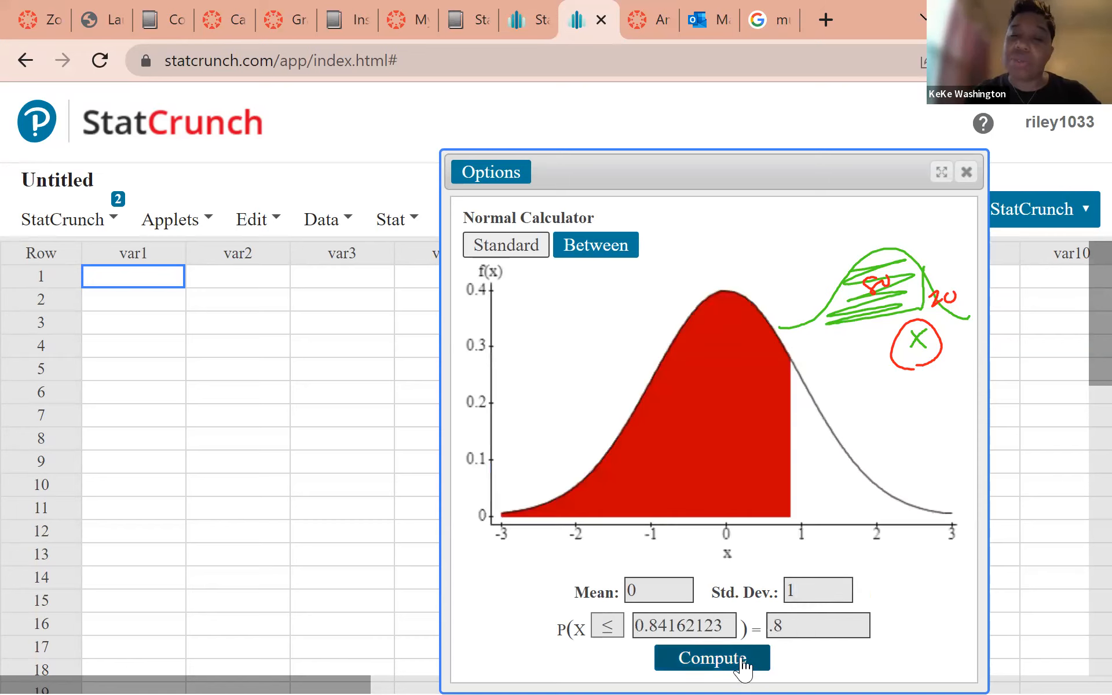
- Highlight the computed z-score in the calculator together with its mean and standard deviation settings
left_click_drag(667, 627, 630, 625)
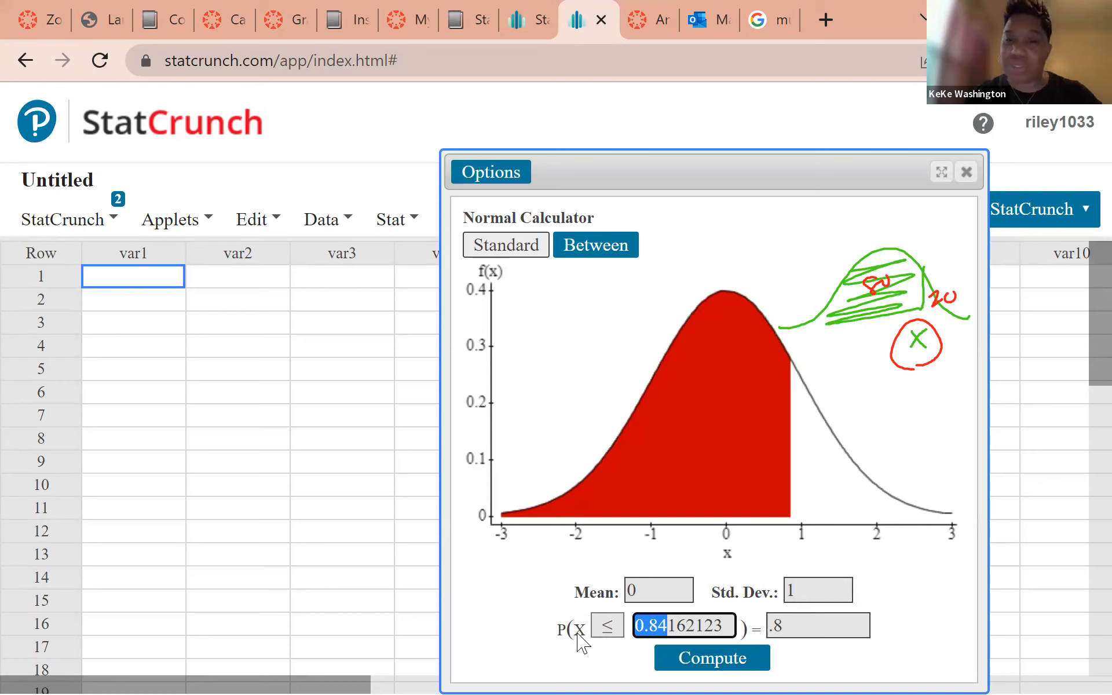
left_click_drag(576, 594, 877, 588)
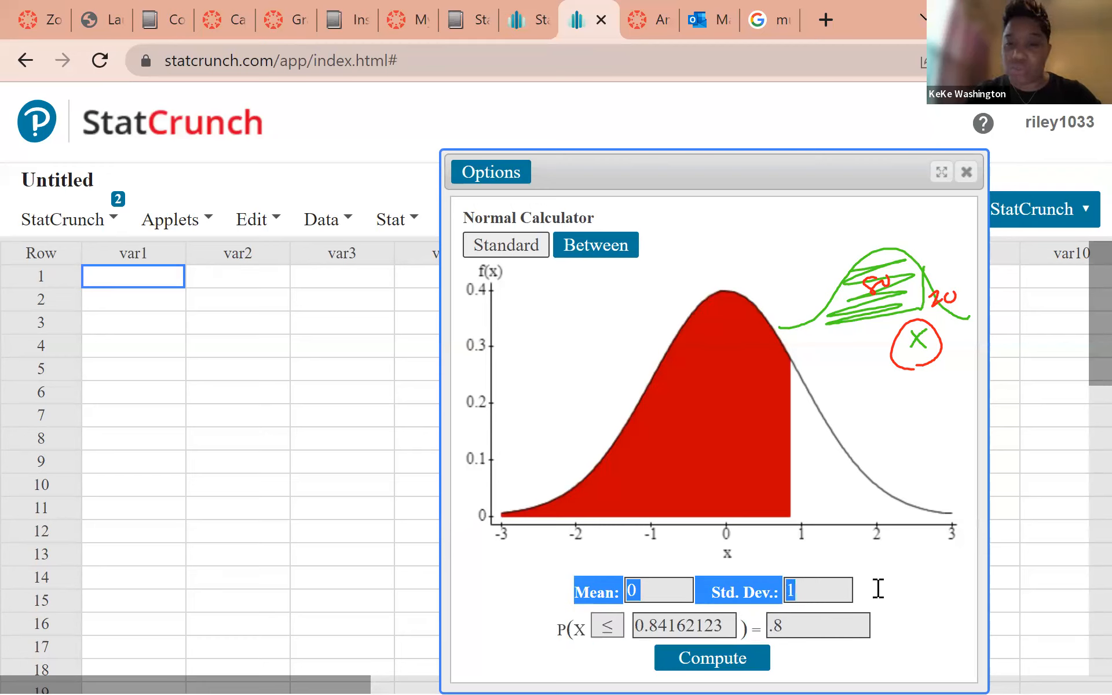
left_click(876, 588)
left_click_drag(676, 625, 630, 625)
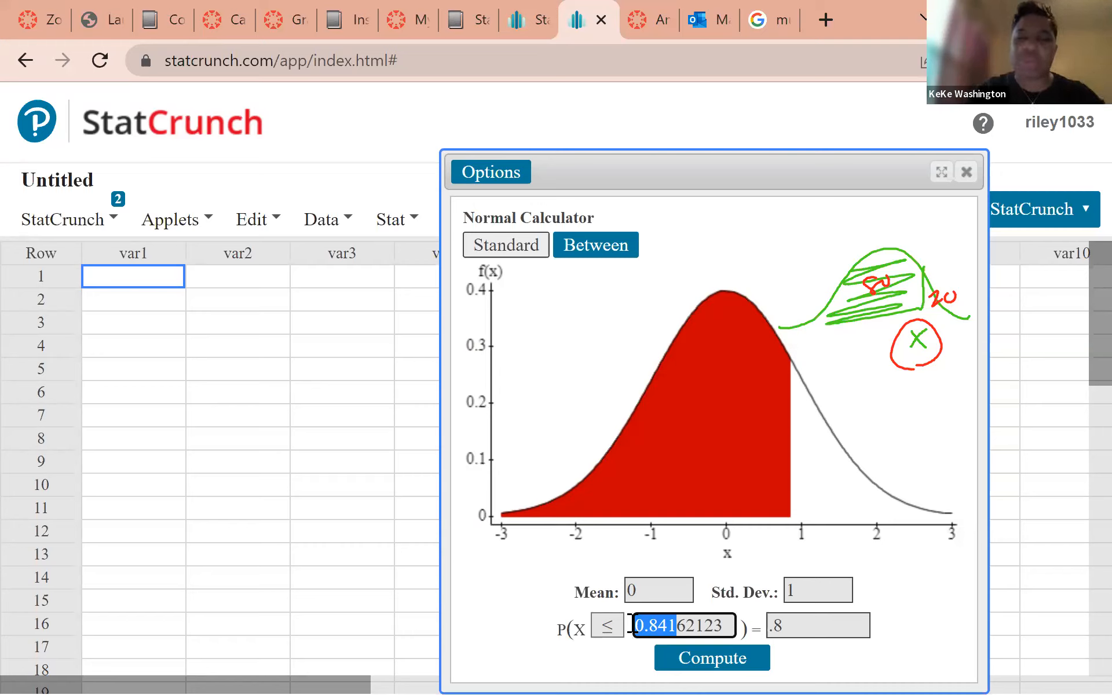
left_click_drag(632, 624, 679, 552)
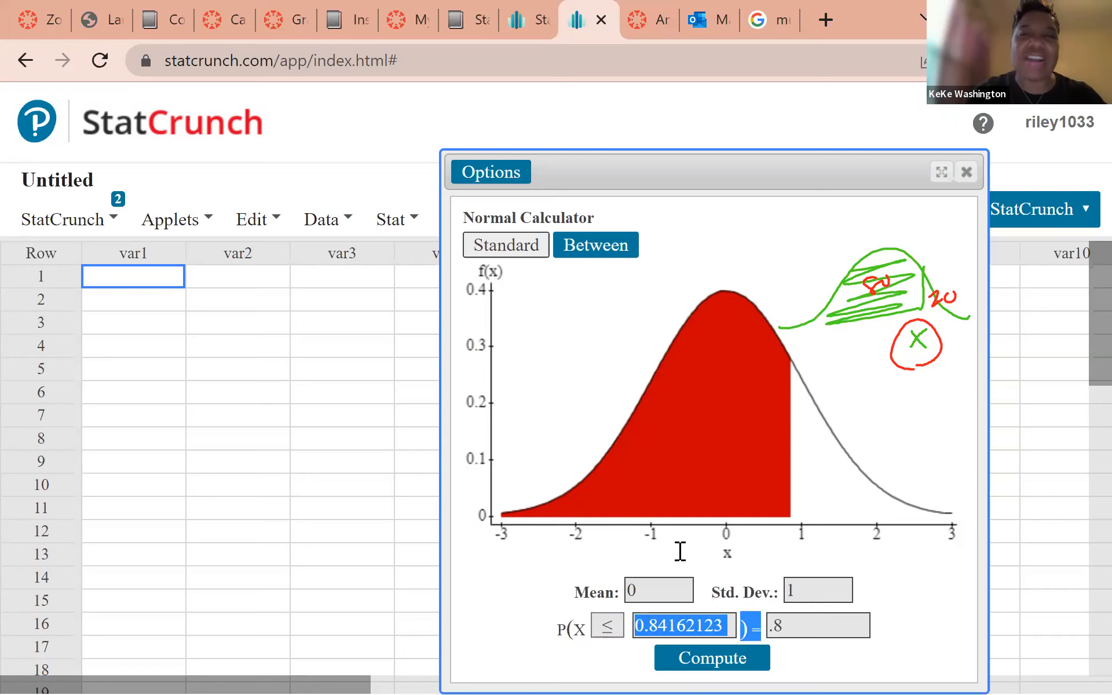
left_click(566, 189)
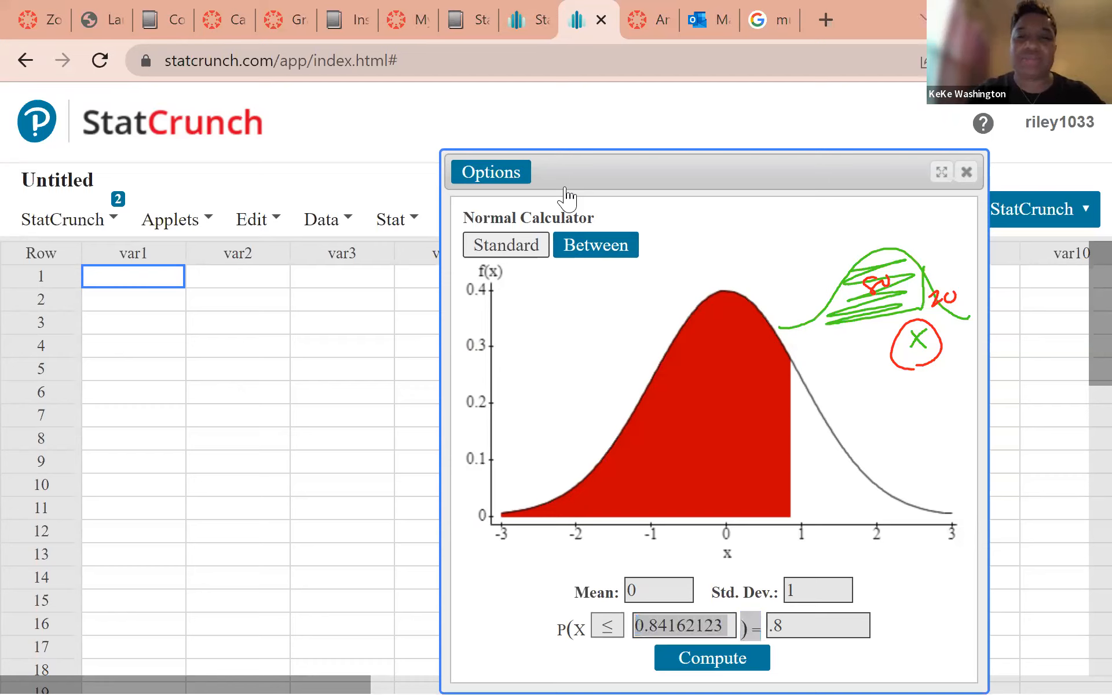